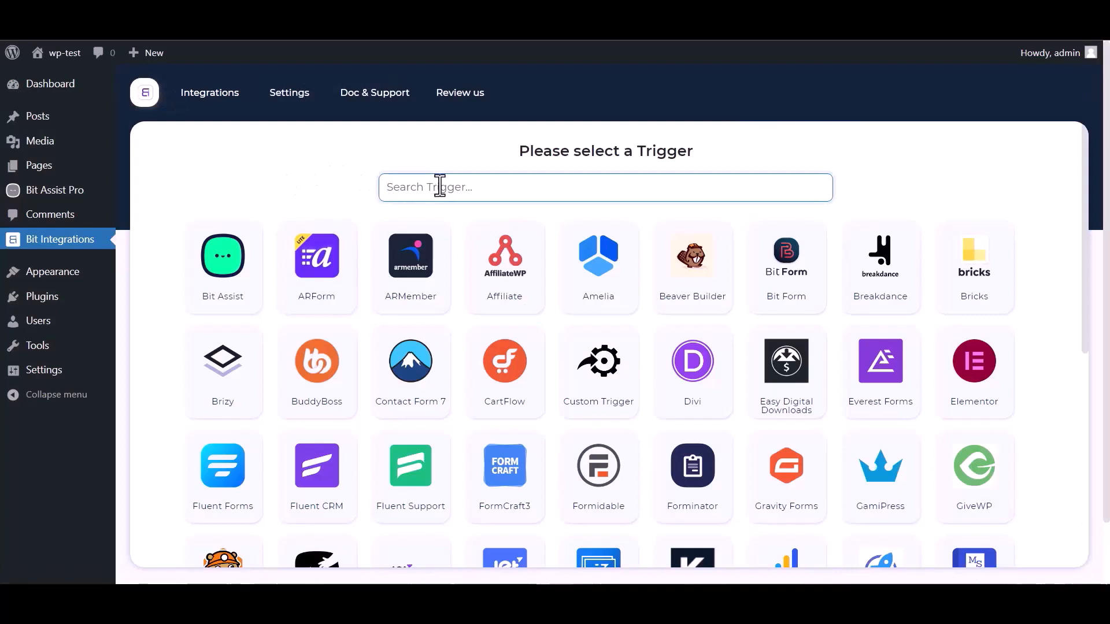
Search the triggers for "bit" and choose Bit Assist as the trigger
type("bit")
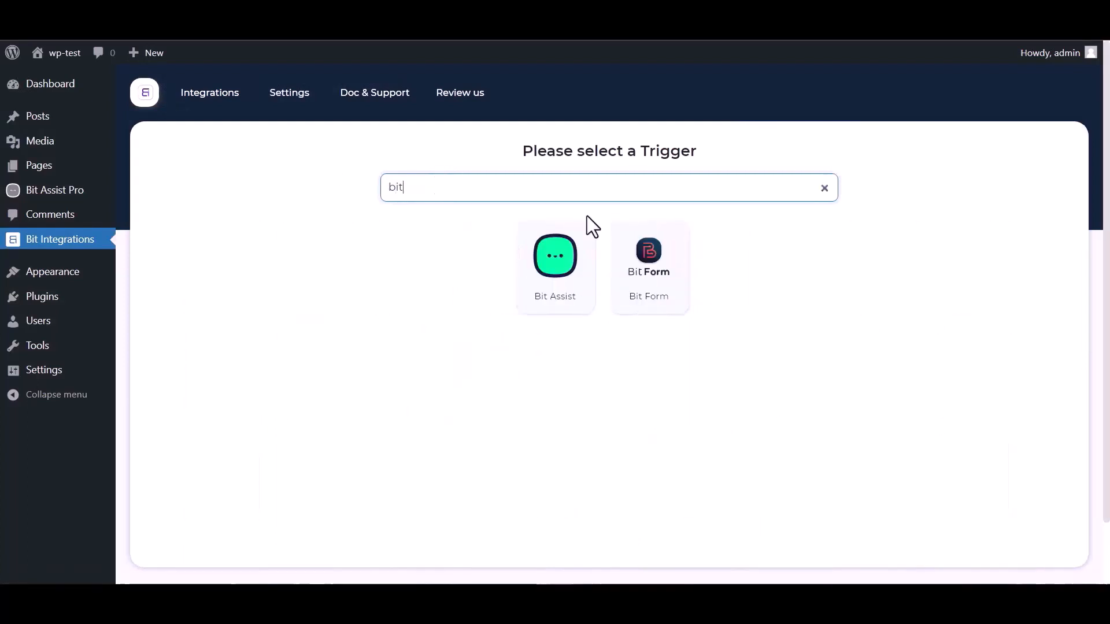
left_click(540, 288)
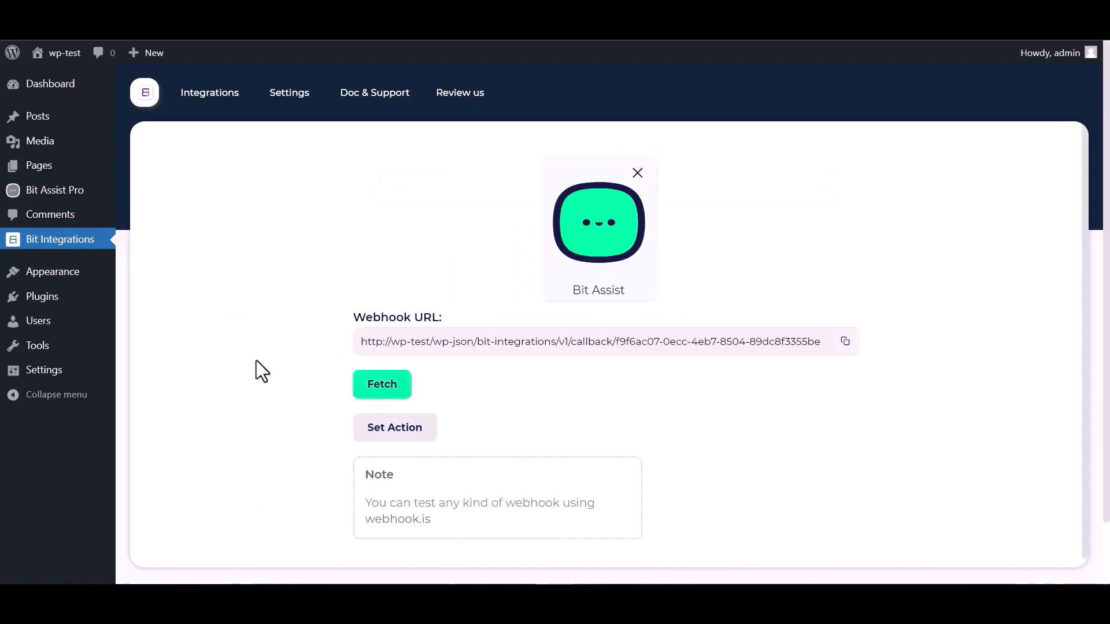
Copy the Bit Assist webhook URL and start fetching incoming webhook data
left_click(845, 342)
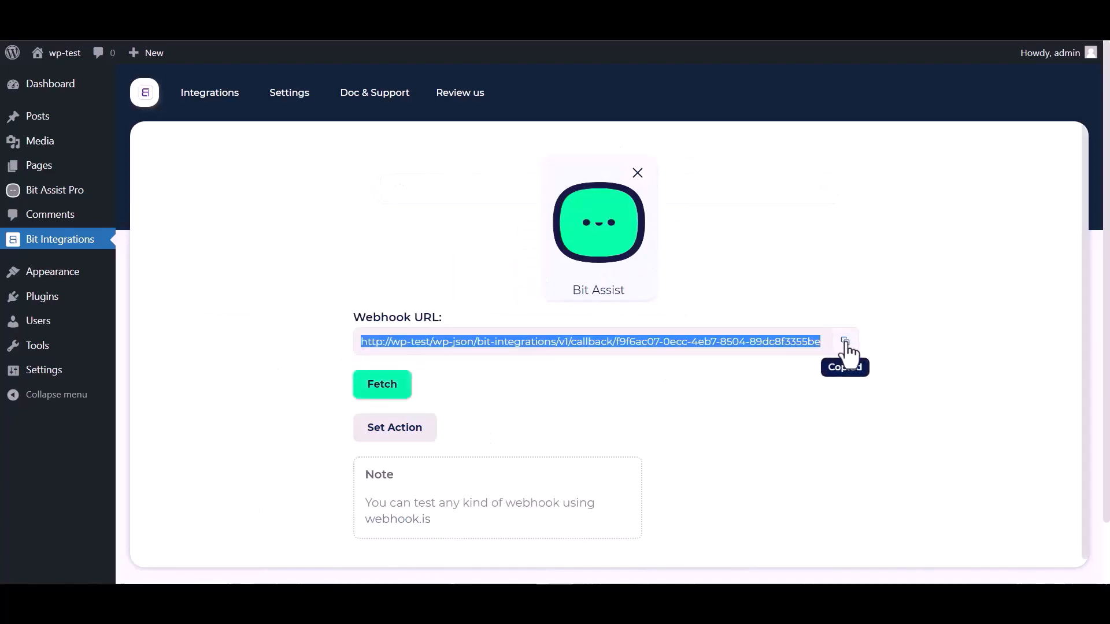
left_click(384, 393)
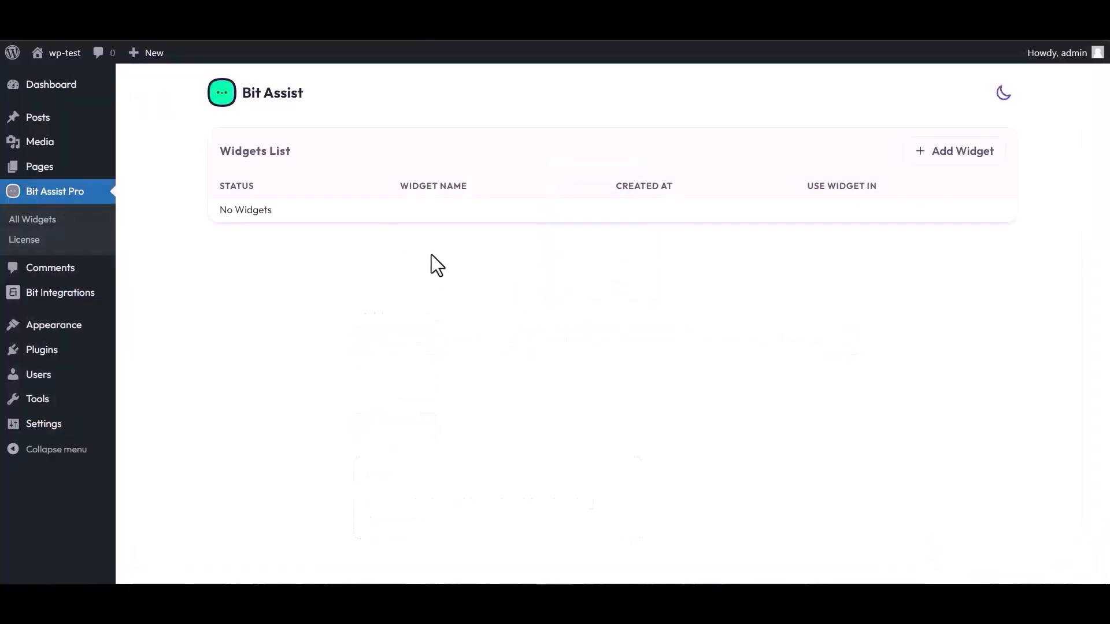
Create a new Bit Assist widget named "Bit Integrations"
left_click(956, 152)
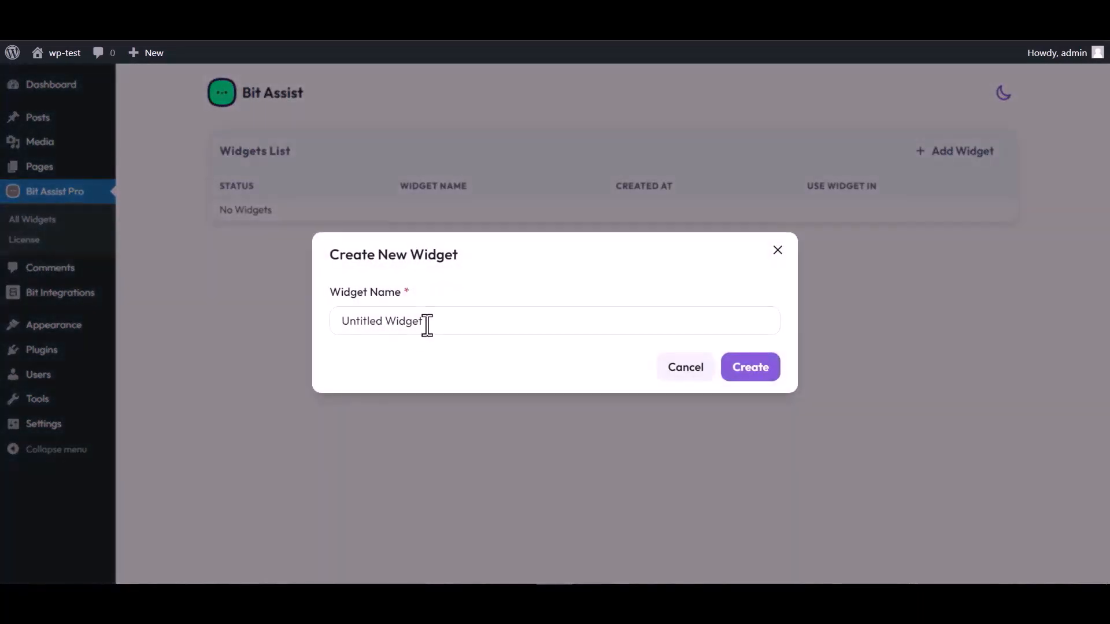
triple_click(429, 322)
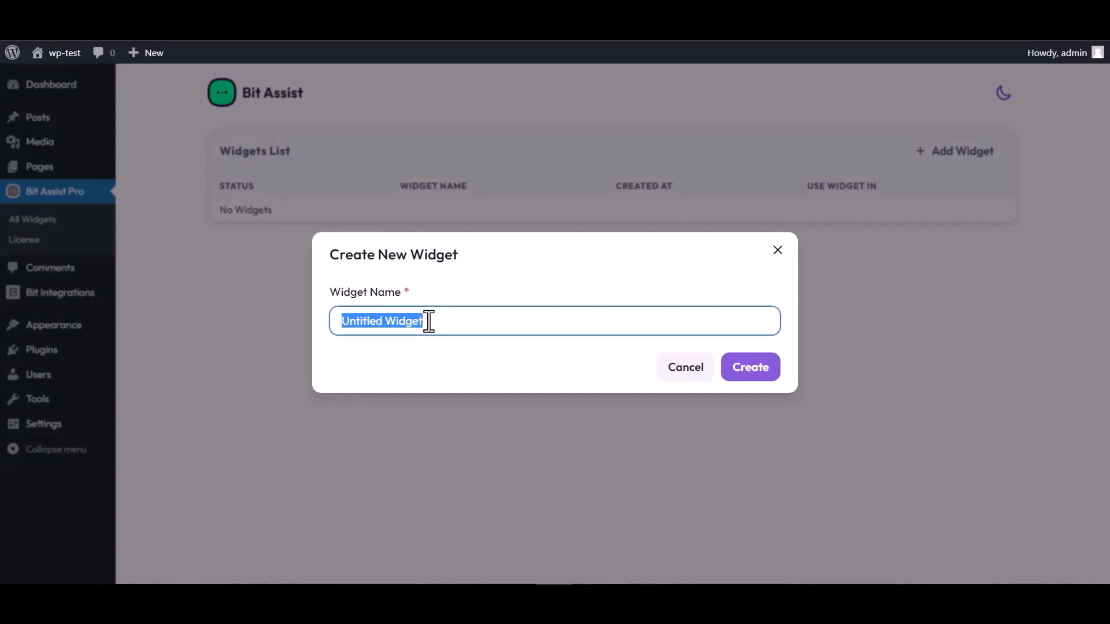
type("Bit ")
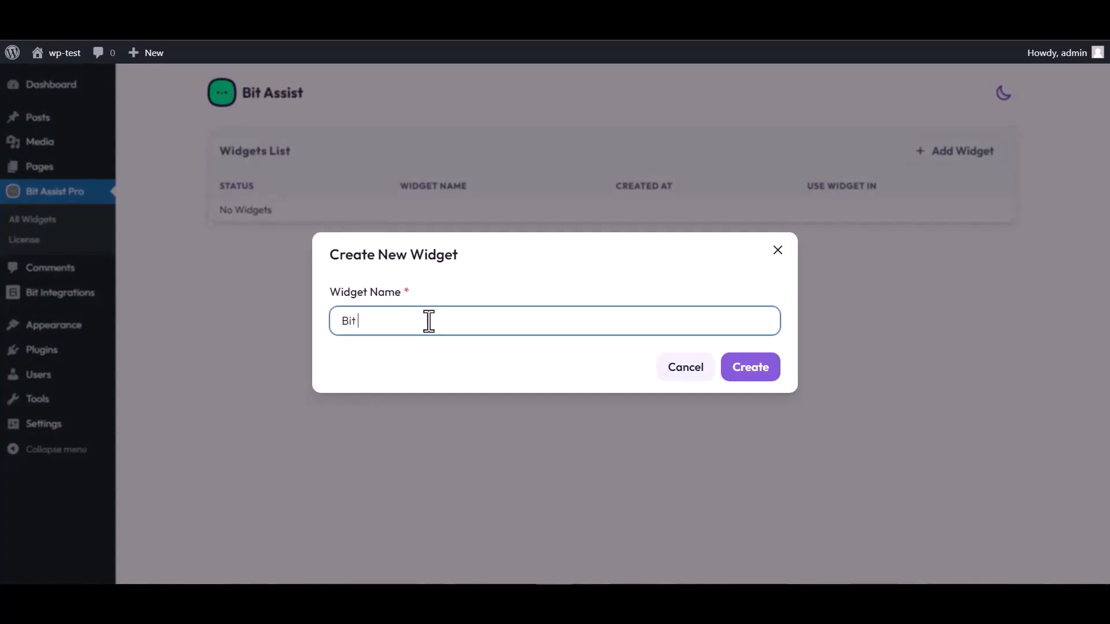
type("Integrations")
left_click(760, 378)
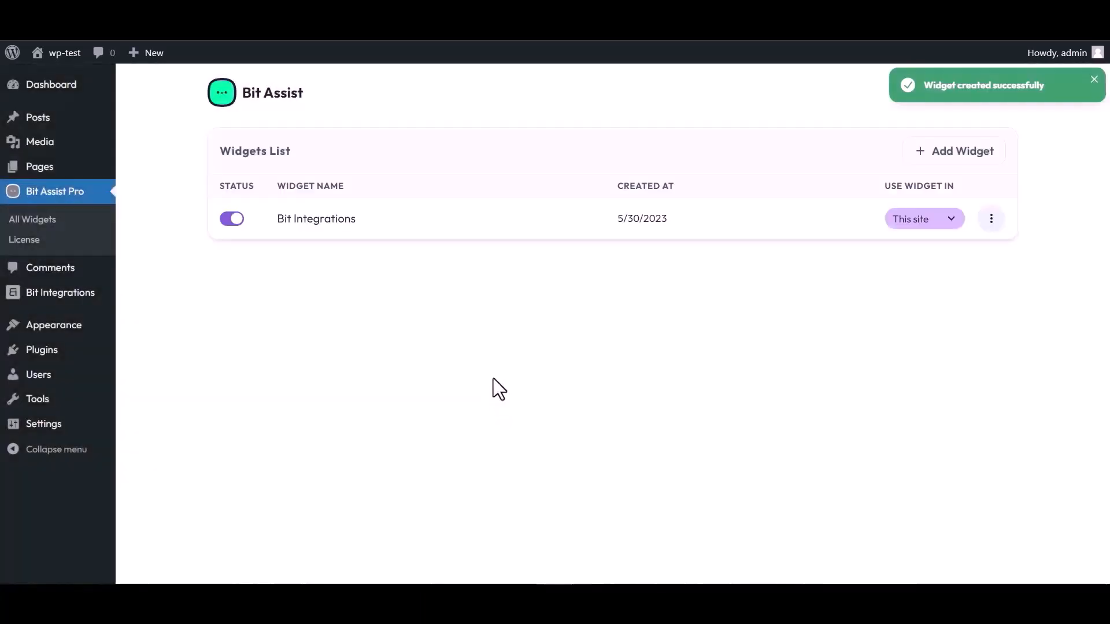
Edit the Bit Integrations widget and start adding a Custom Form channel
left_click(991, 220)
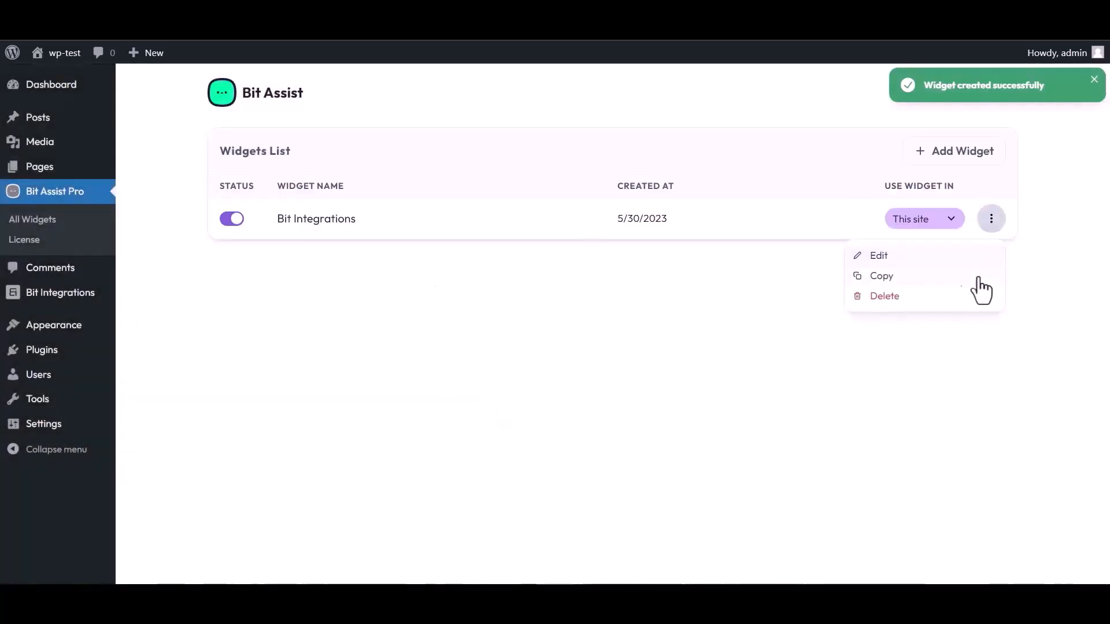
left_click(878, 256)
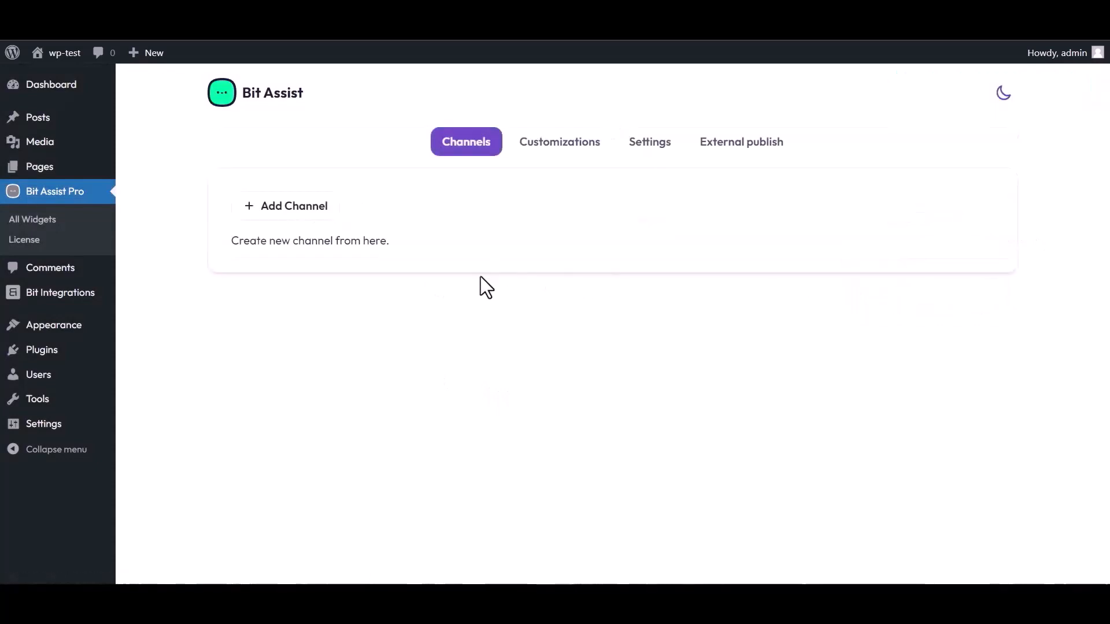
left_click(302, 217)
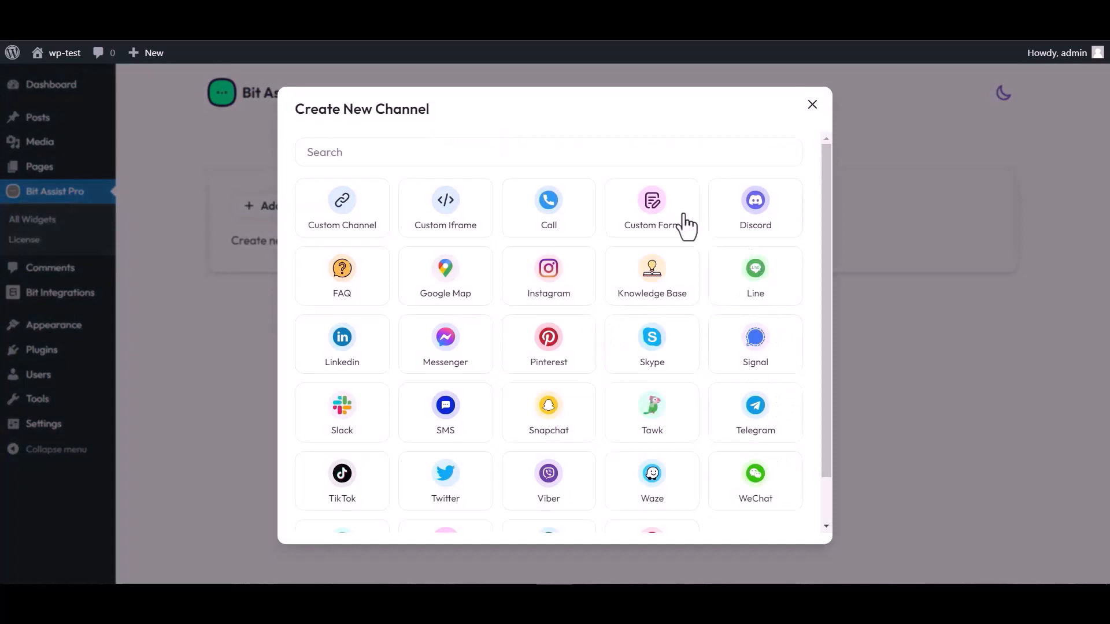
left_click(654, 223)
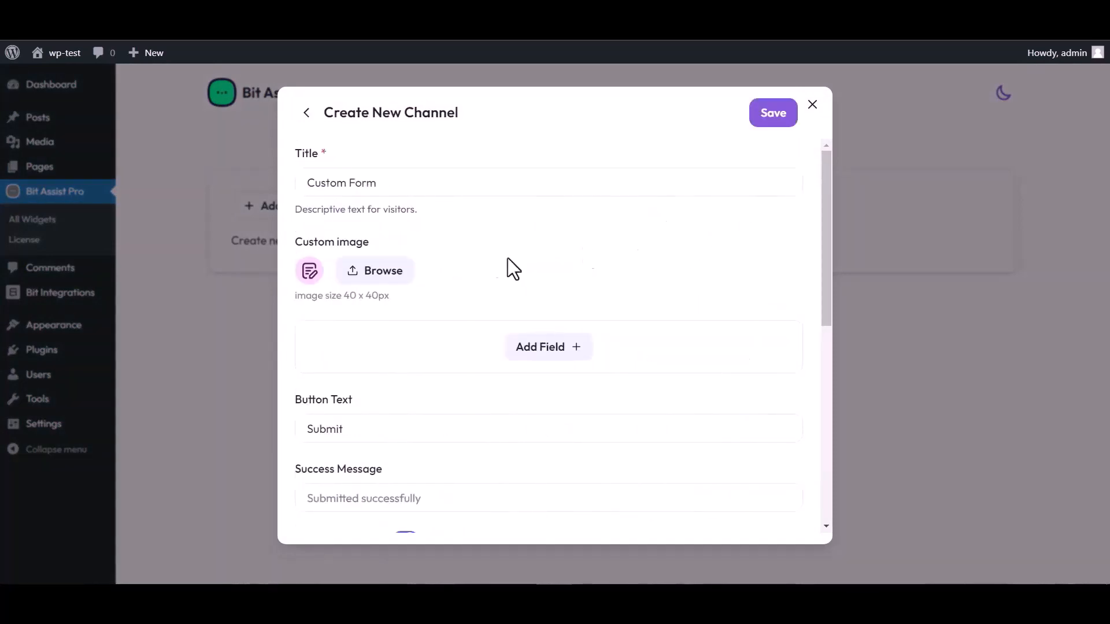
Set the channel title to "Bit Integrations"
triple_click(387, 183)
type("Bit")
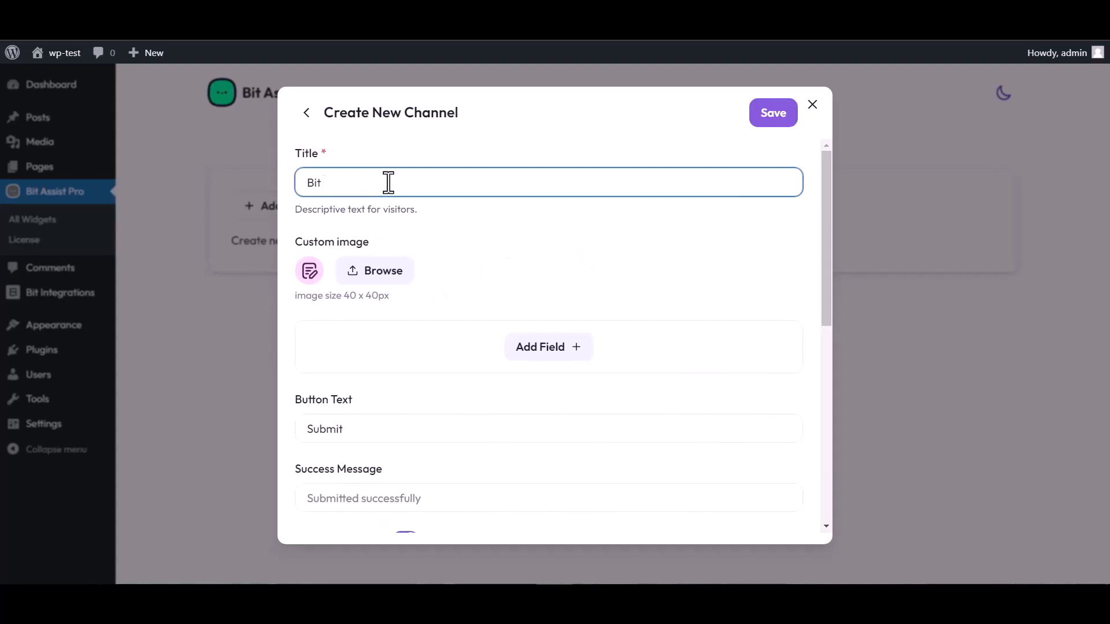
type(" Integrations")
Add Text, Email and Number fields to the custom form
left_click(550, 356)
left_click(478, 387)
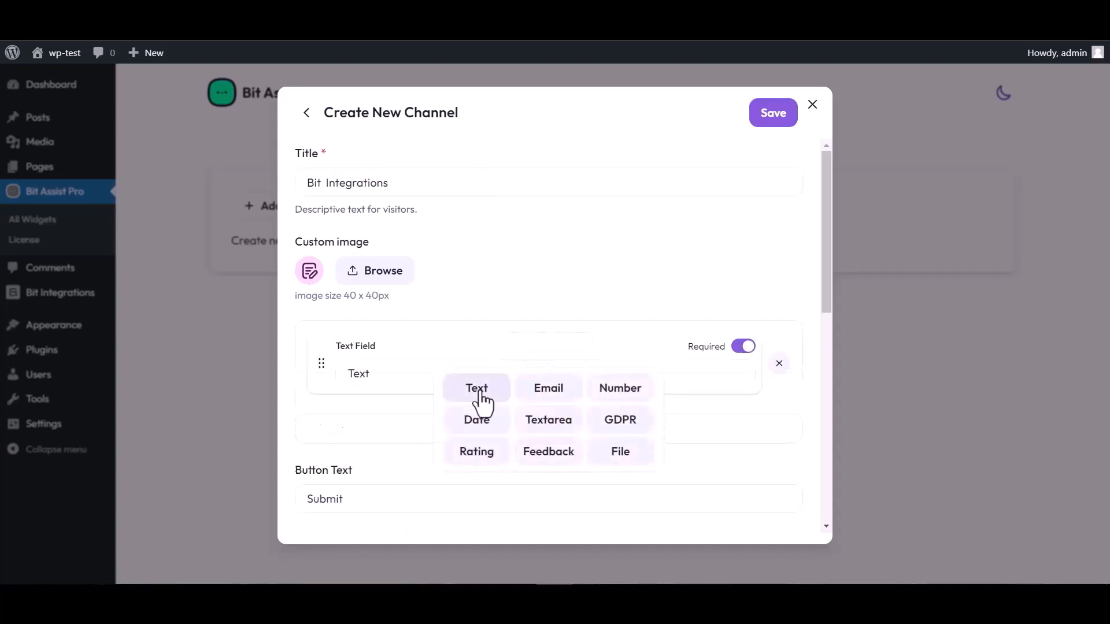
left_click(549, 419)
left_click(550, 459)
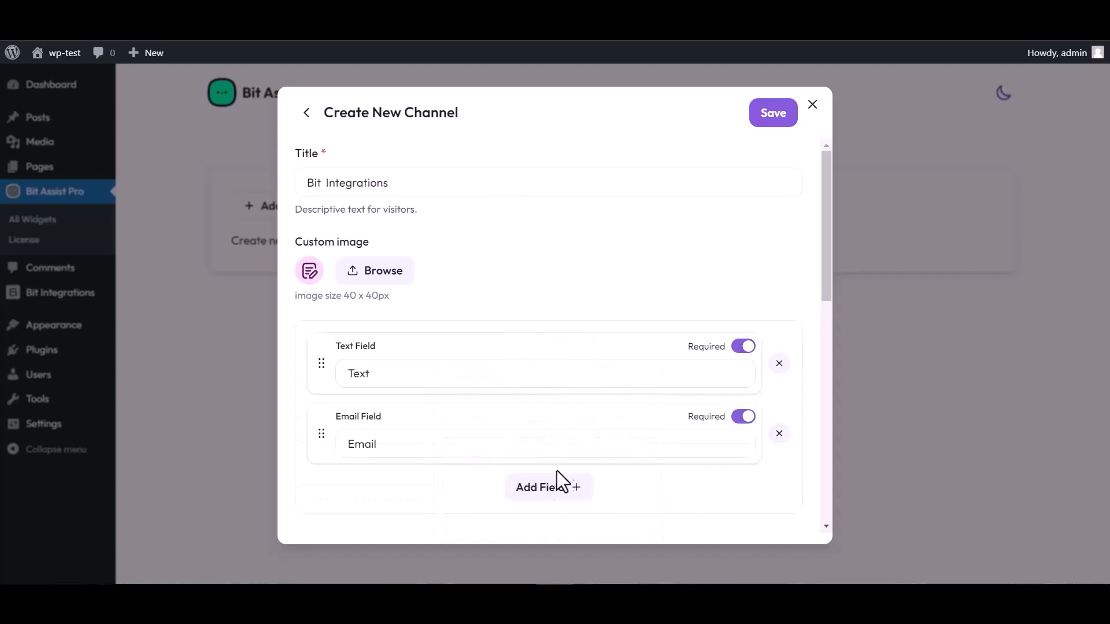
left_click(578, 487)
left_click(616, 396)
Rename the text field's placeholder to "Name"
scroll(503, 304, "down", 4)
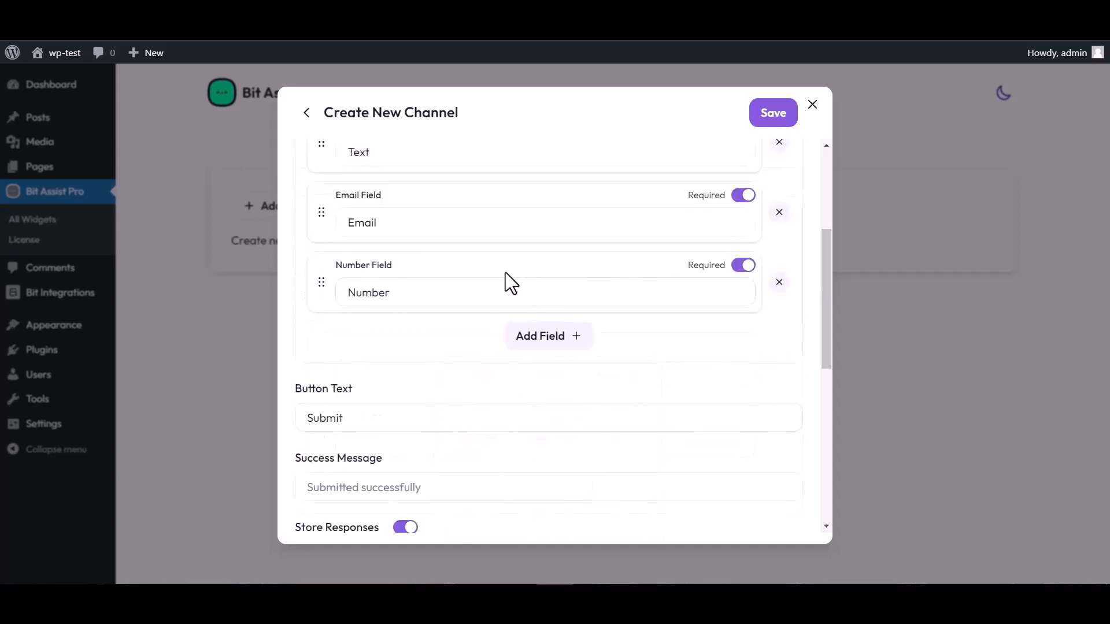
scroll(505, 272, "up", 4)
left_click(384, 370)
double_click(378, 370)
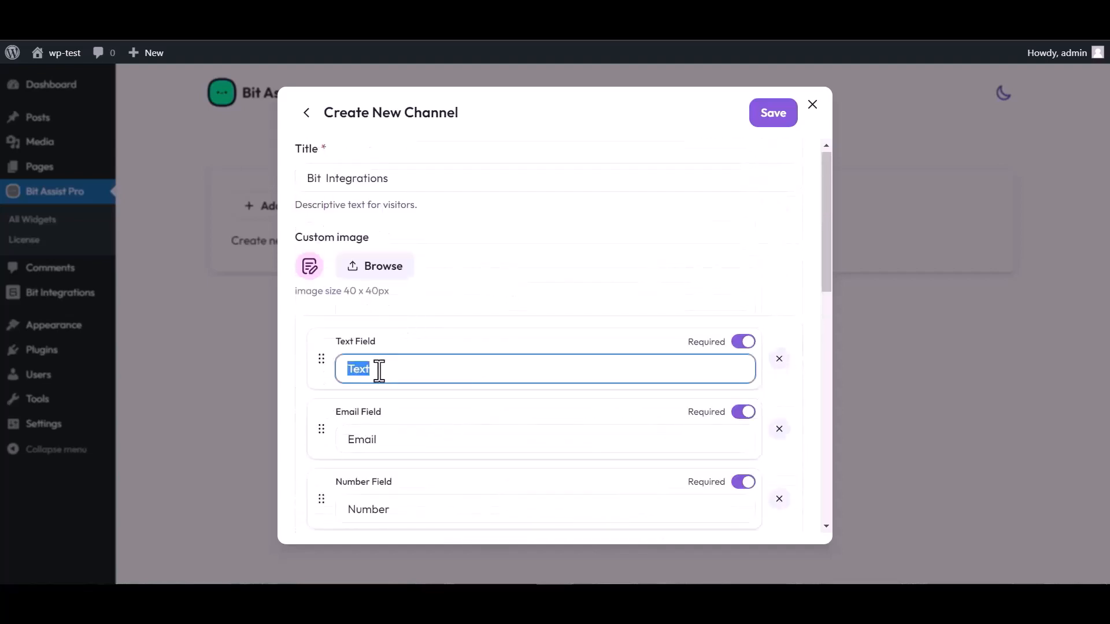
type("Name")
Paste the copied webhook URL into the channel's Webhook URL field and save the channel
scroll(599, 322, "down", 4)
scroll(433, 485, "down", 4)
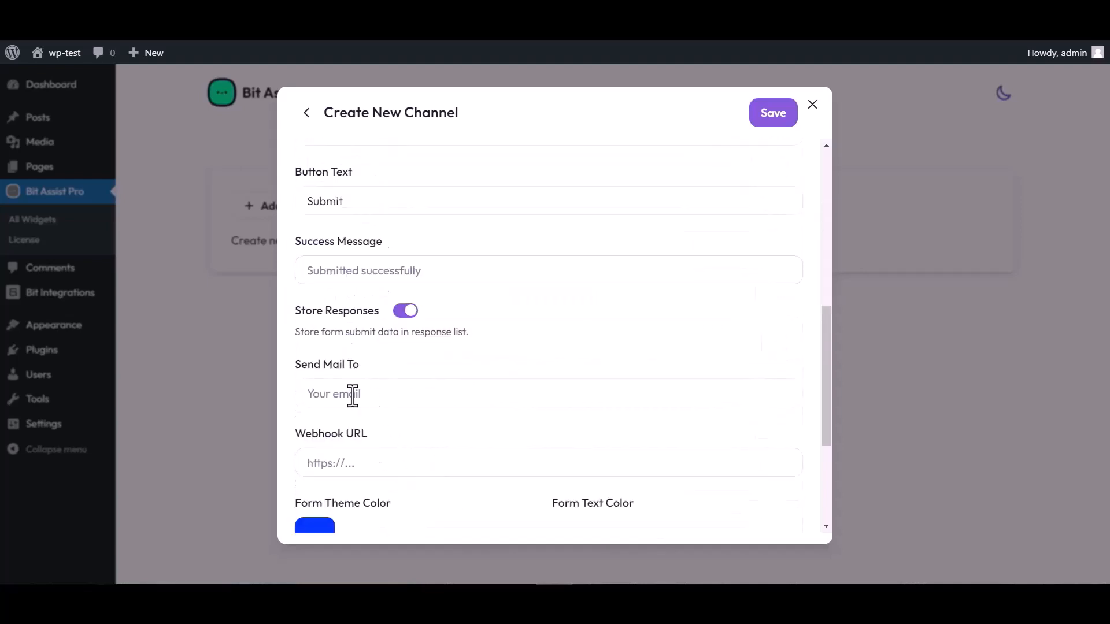
left_click(354, 462)
key("ctrl+v")
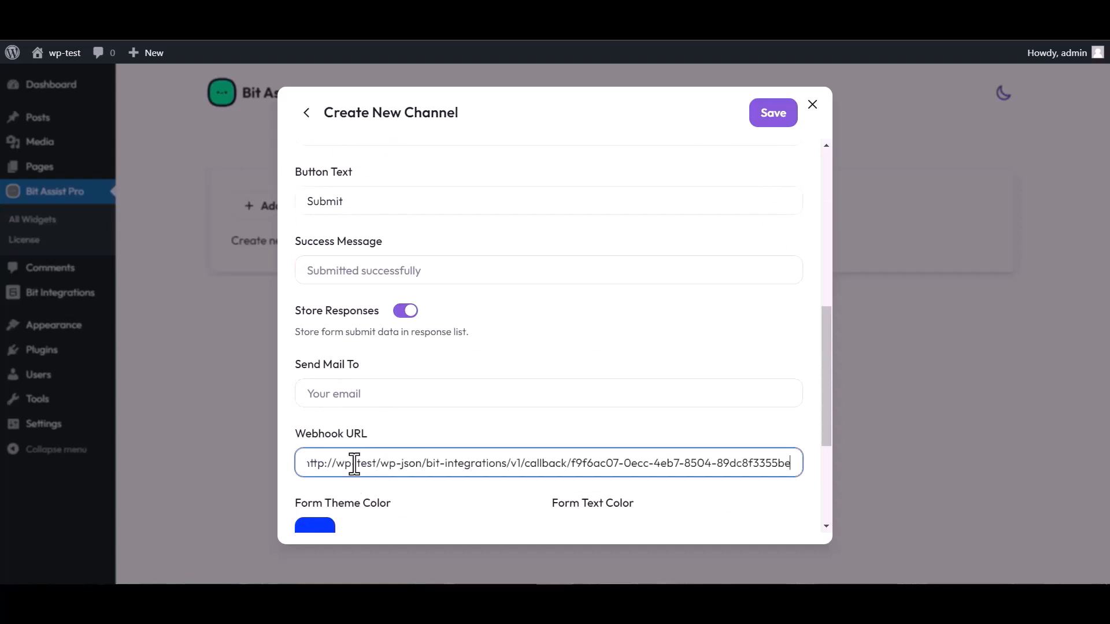
left_click(771, 121)
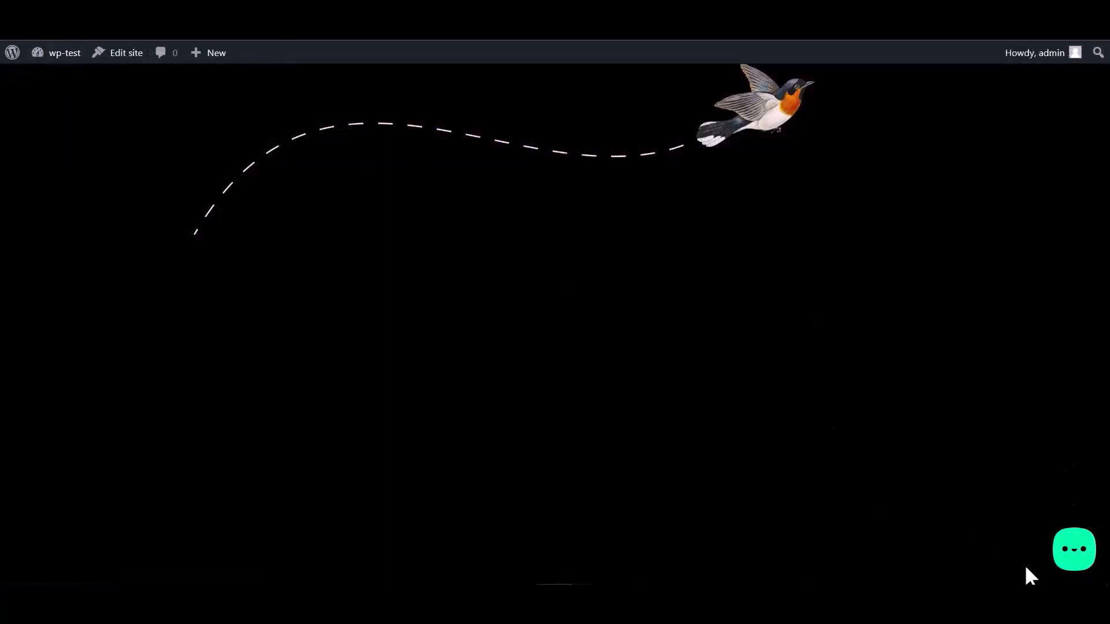
Open the Bit Integrations form from the site's chat widget and enter a test name
left_click(1072, 560)
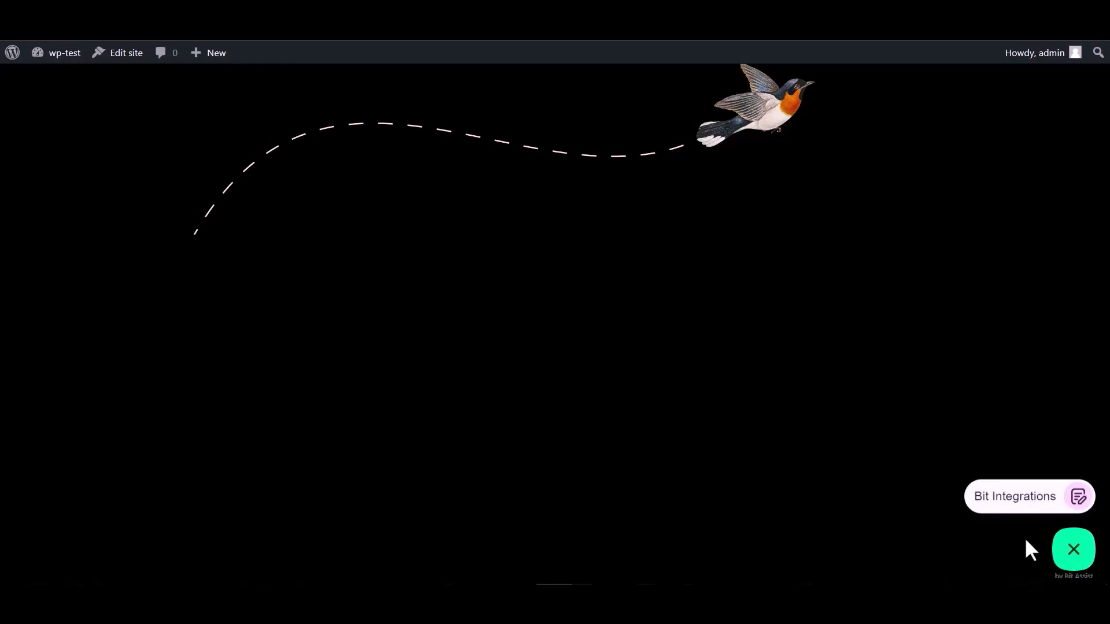
left_click(1003, 502)
left_click(931, 370)
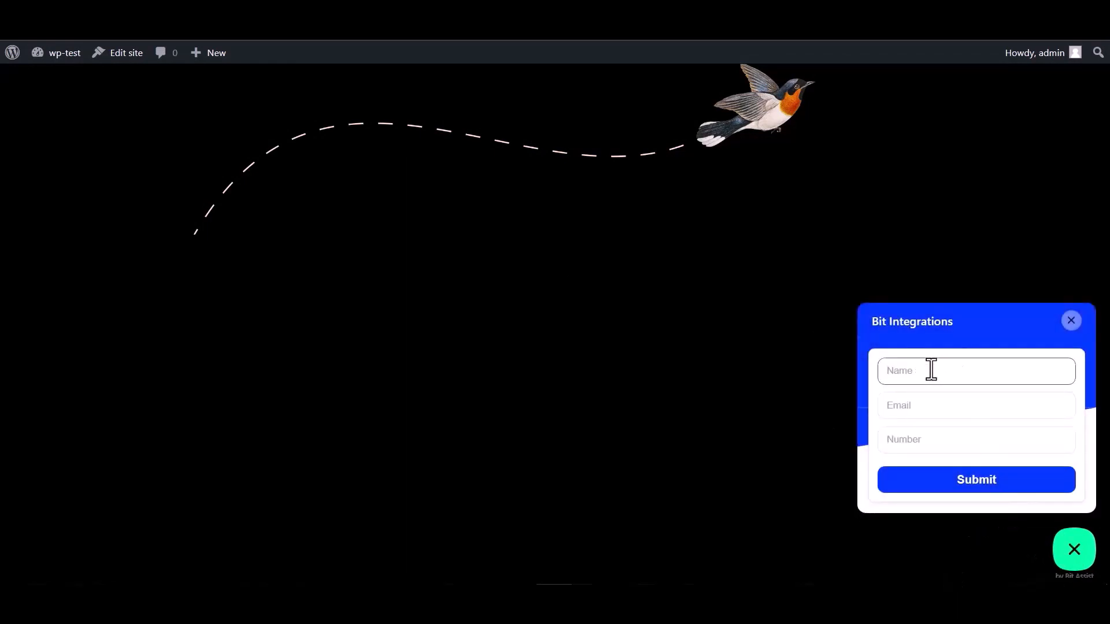
left_click(924, 444)
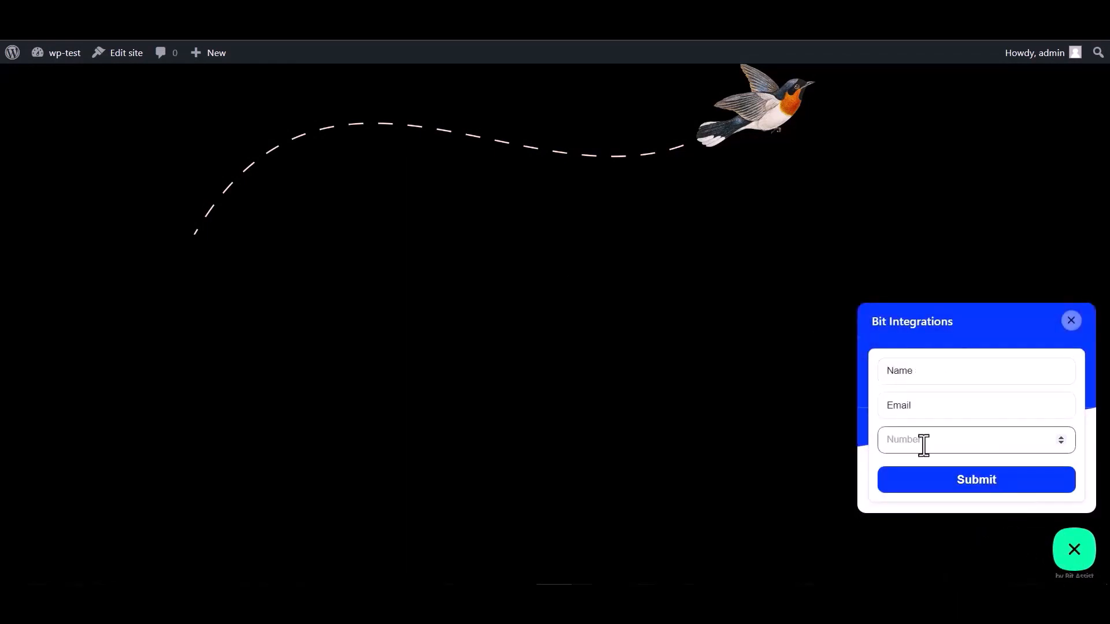
double_click(924, 373)
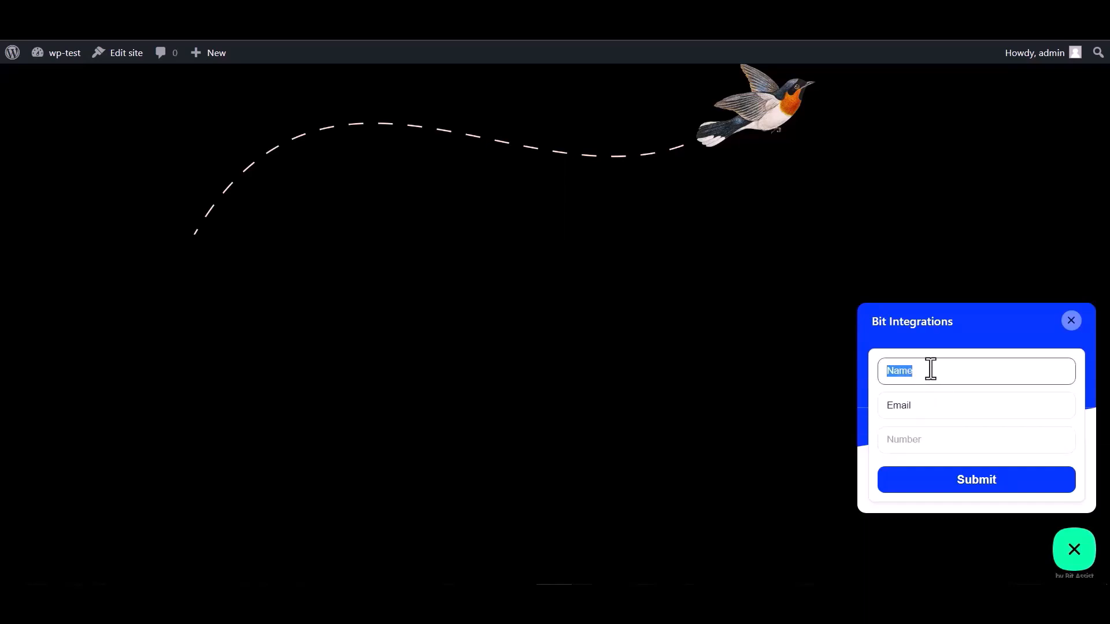
Enter a test email address and the number 00, then submit the form
left_click(924, 407)
double_click(924, 408)
left_click(922, 408)
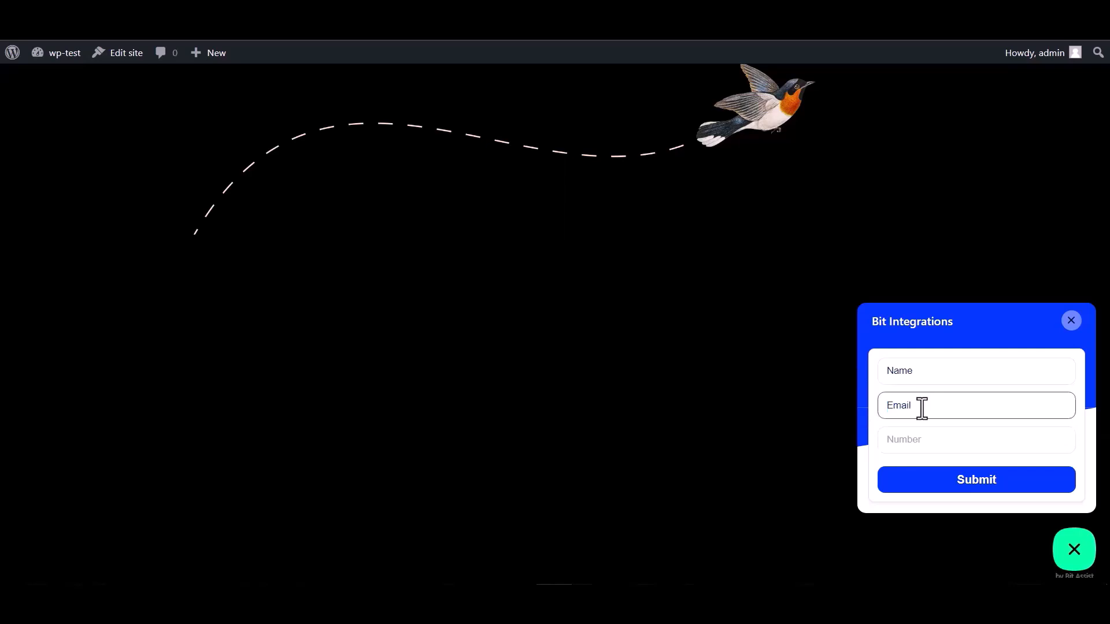
double_click(924, 407)
left_click(927, 404)
left_click(903, 439)
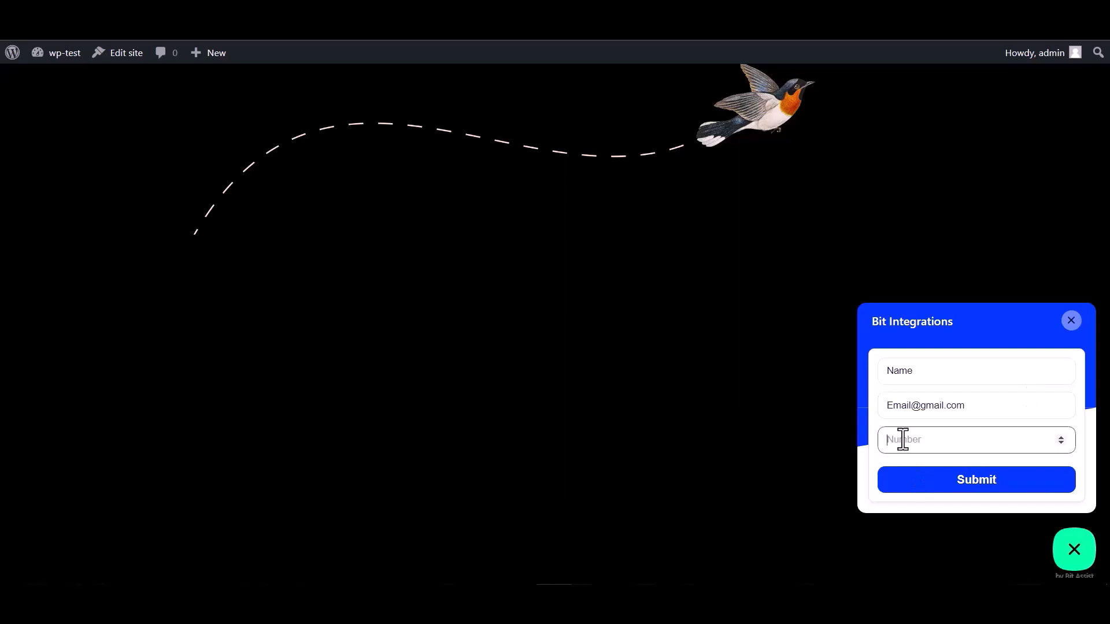
type("000000")
left_click(970, 490)
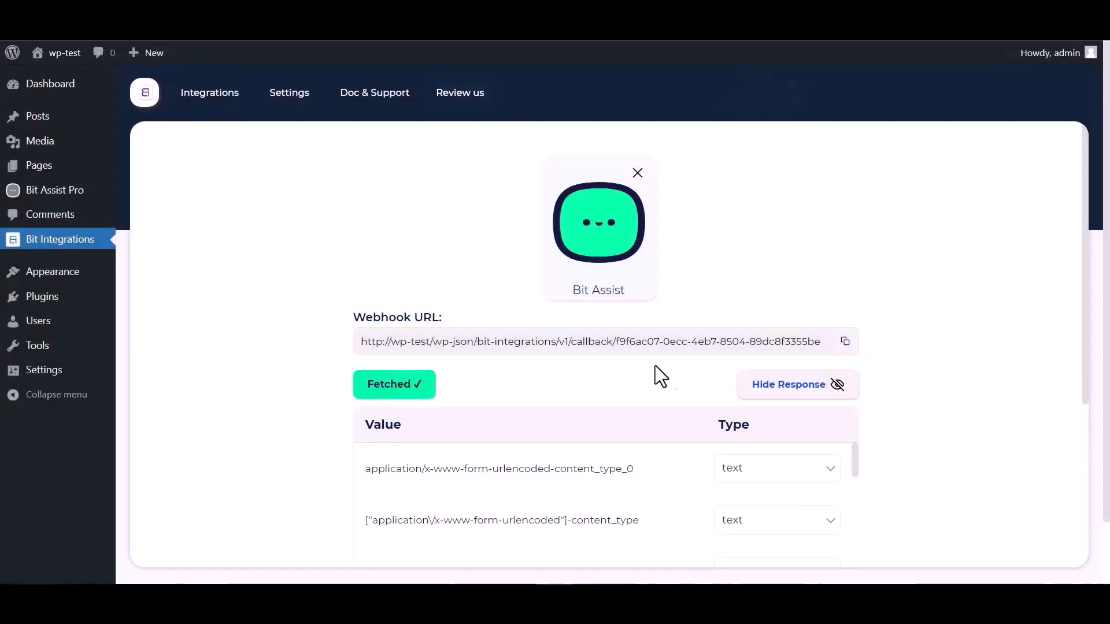
Review the fetched webhook response fields and their types
scroll(756, 355, "down", 1)
scroll(496, 448, "down", 3)
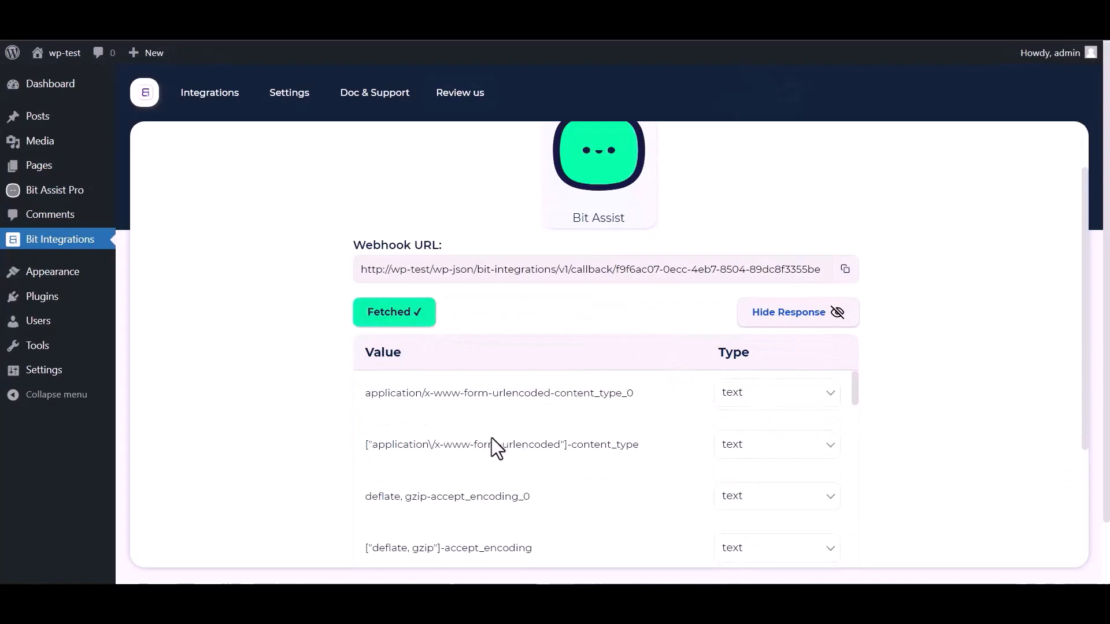
scroll(545, 435, "down", 4)
scroll(318, 448, "down", 4)
scroll(399, 288, "down", 8)
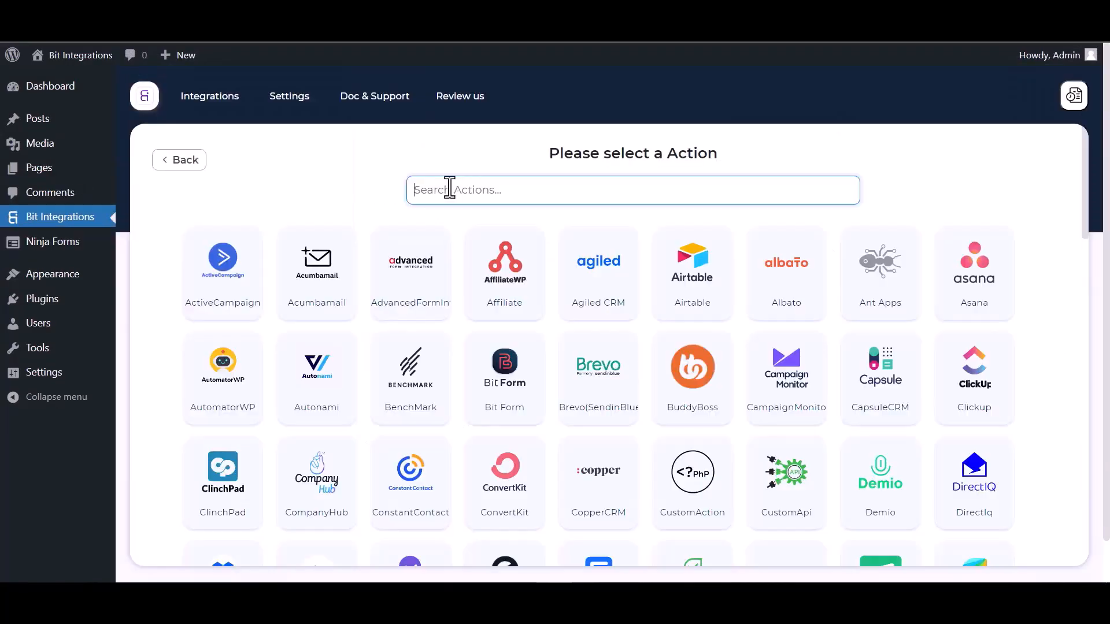
Search the actions for "lion" and choose LionDesk
left_click(449, 187)
type("lion")
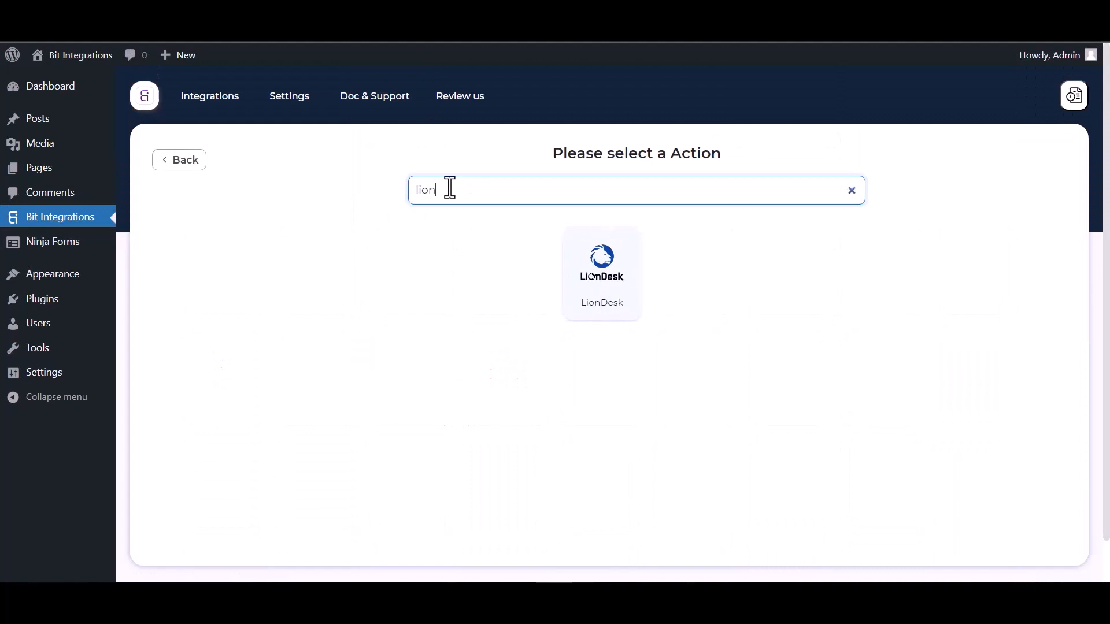
left_click(604, 306)
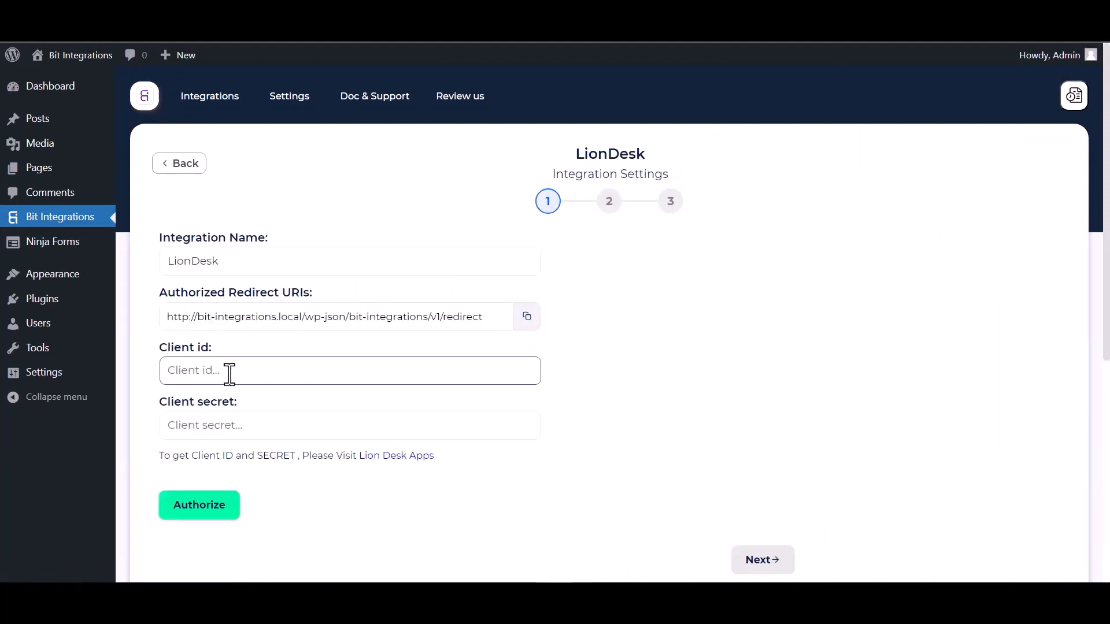
Open the LionDesk developer apps page and start a new application named "Bit Integrations"
left_click(366, 461)
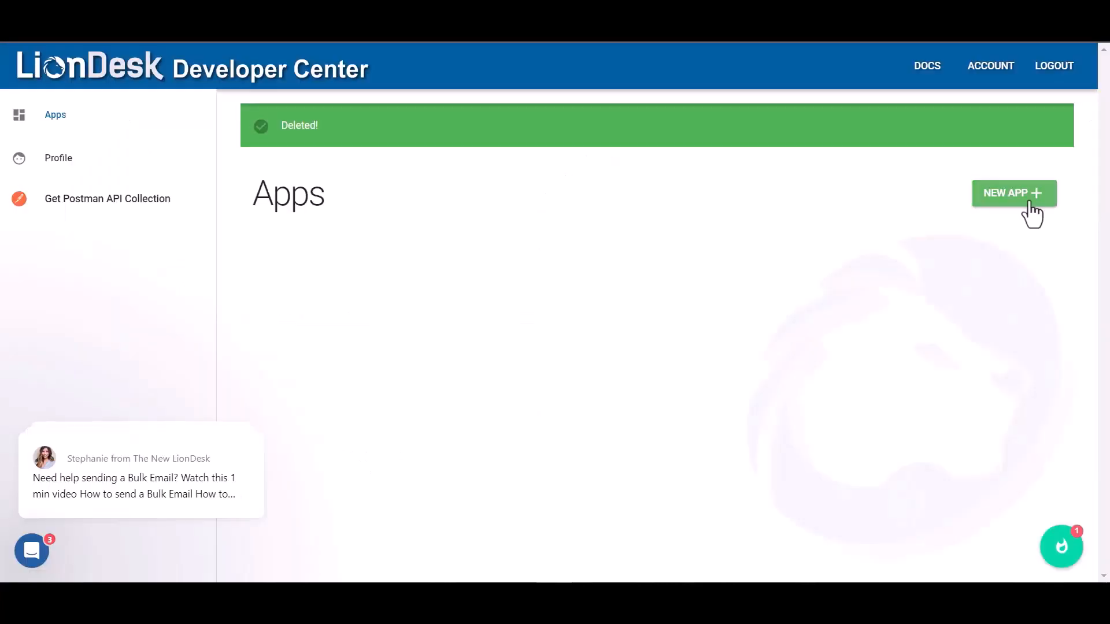
left_click(1031, 214)
left_click(442, 293)
type("Bit ")
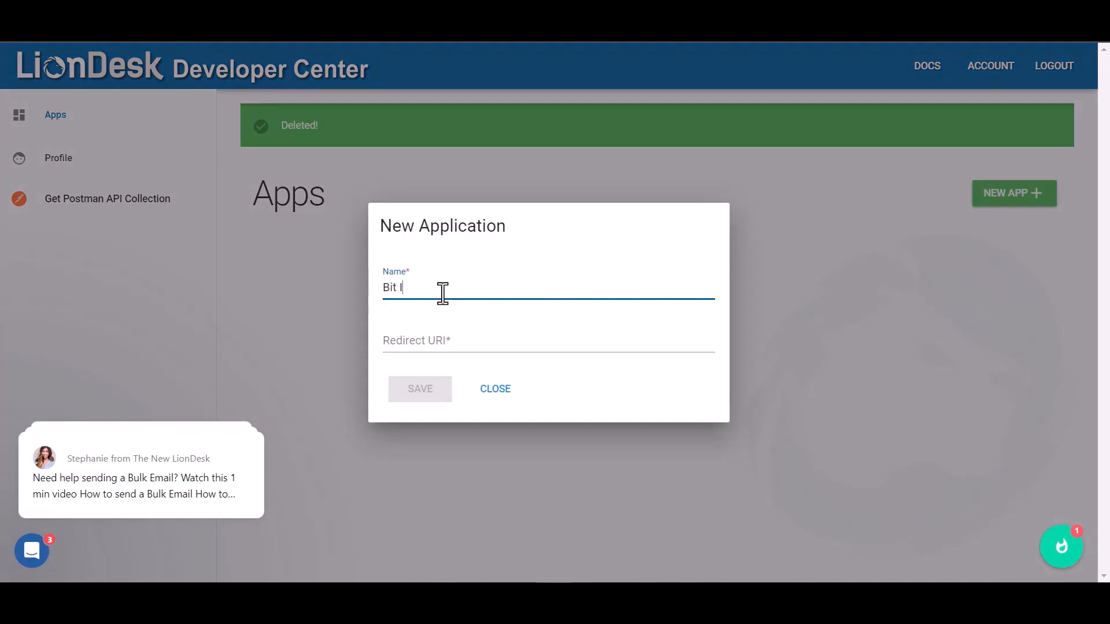
type("Integrations")
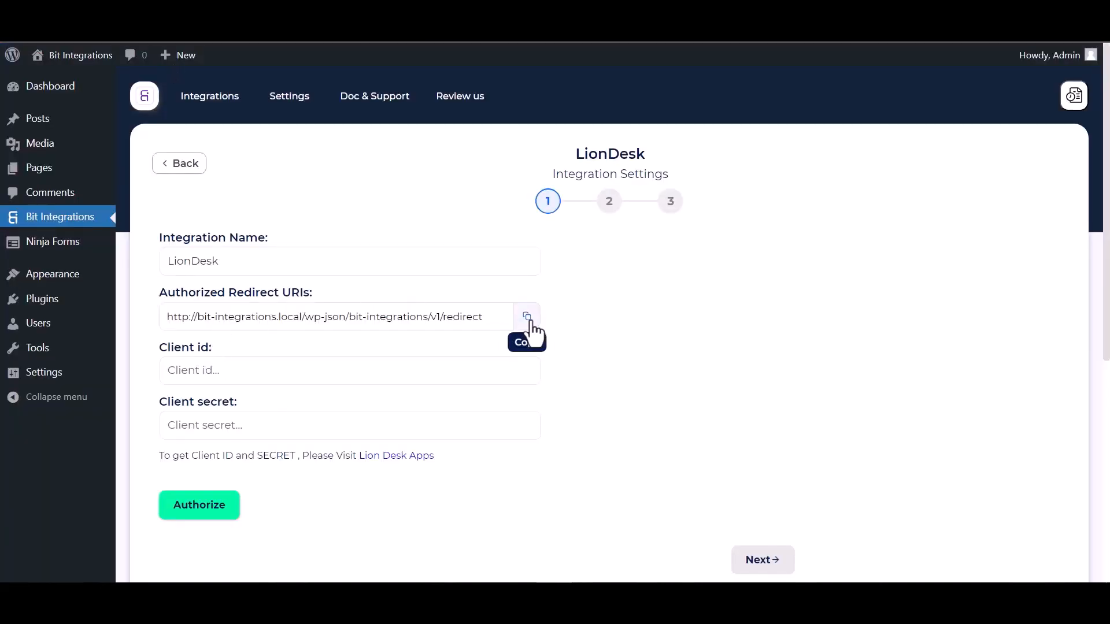
Copy the authorized redirect URI into the new LionDesk application's Redirect URI and save the app
left_click(526, 316)
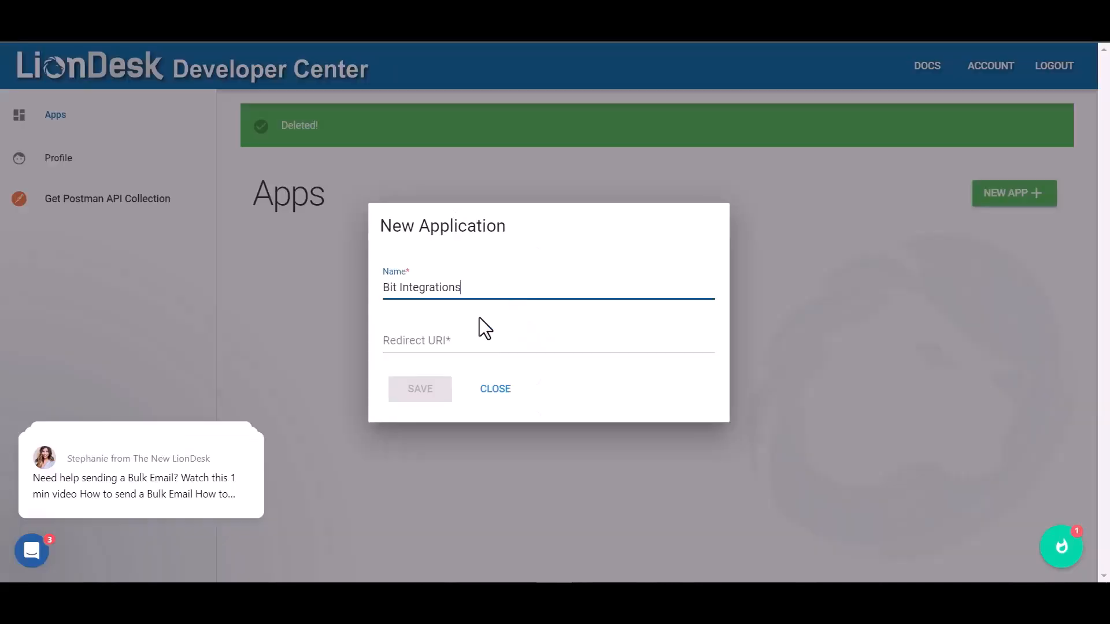
left_click(404, 342)
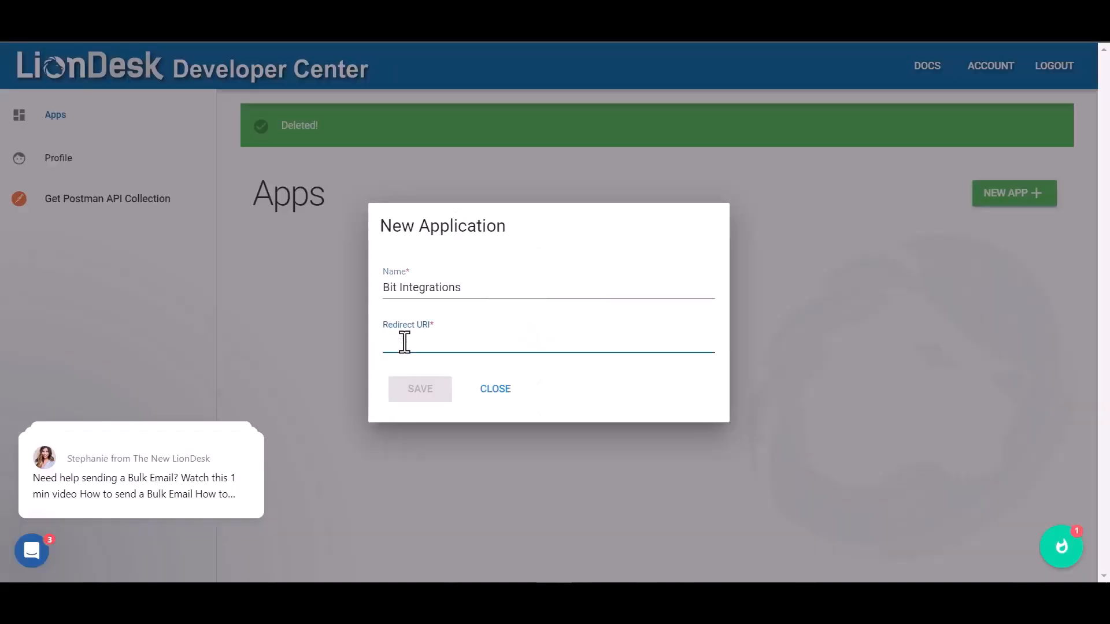
key("ctrl+v")
left_click(421, 390)
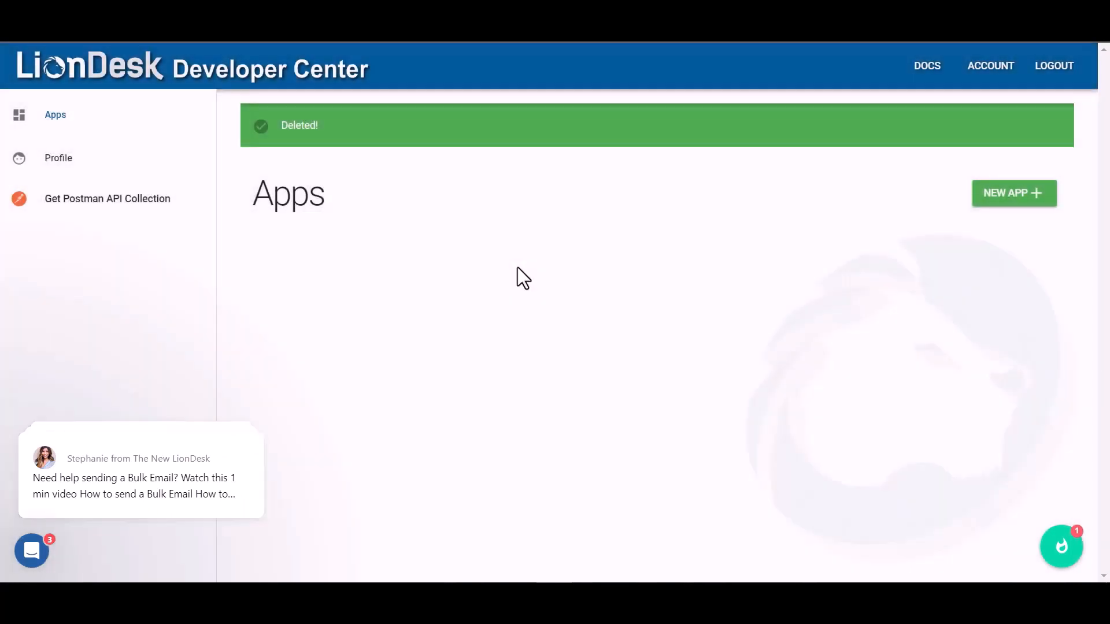
Copy the LionDesk app's client ID and paste it into the integration's Client id field
double_click(600, 396)
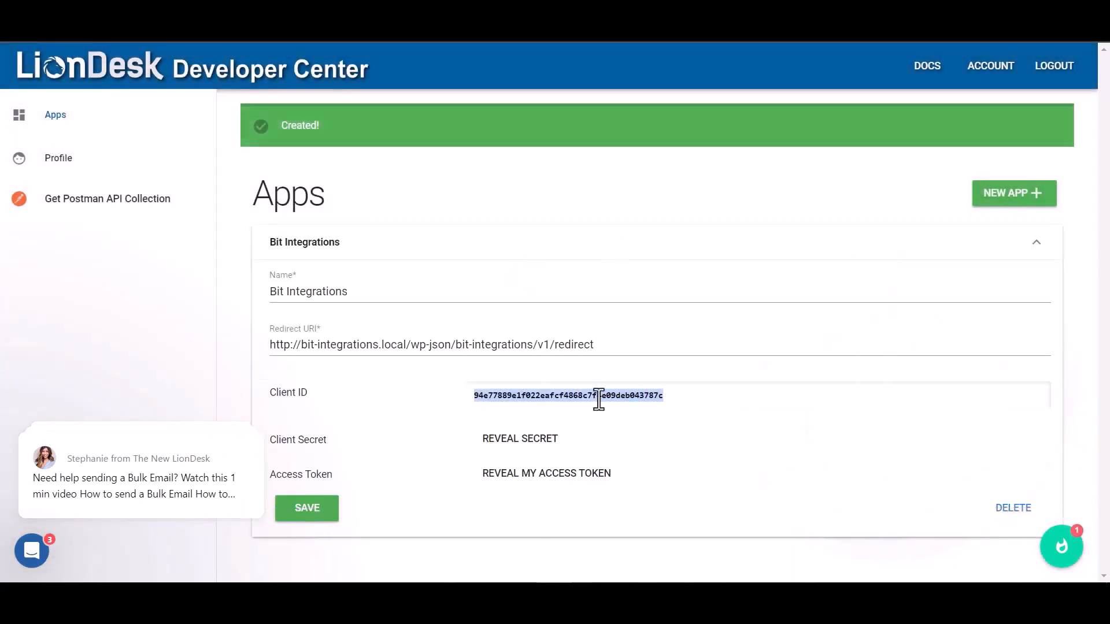
key("ctrl+c")
key("alt+Tab")
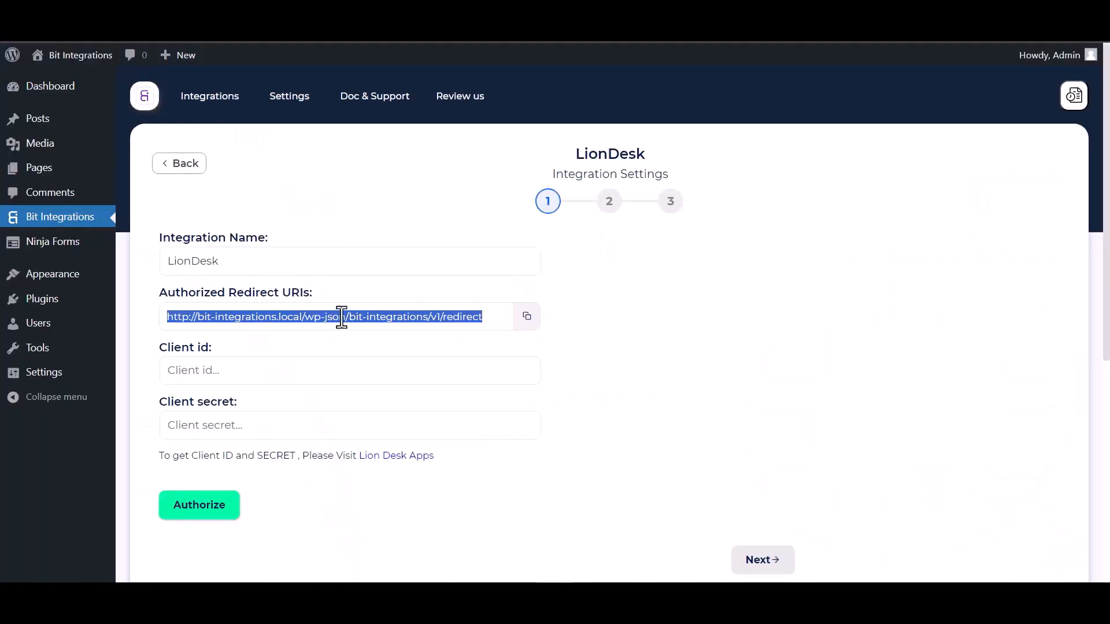
left_click(277, 371)
key("ctrl+v")
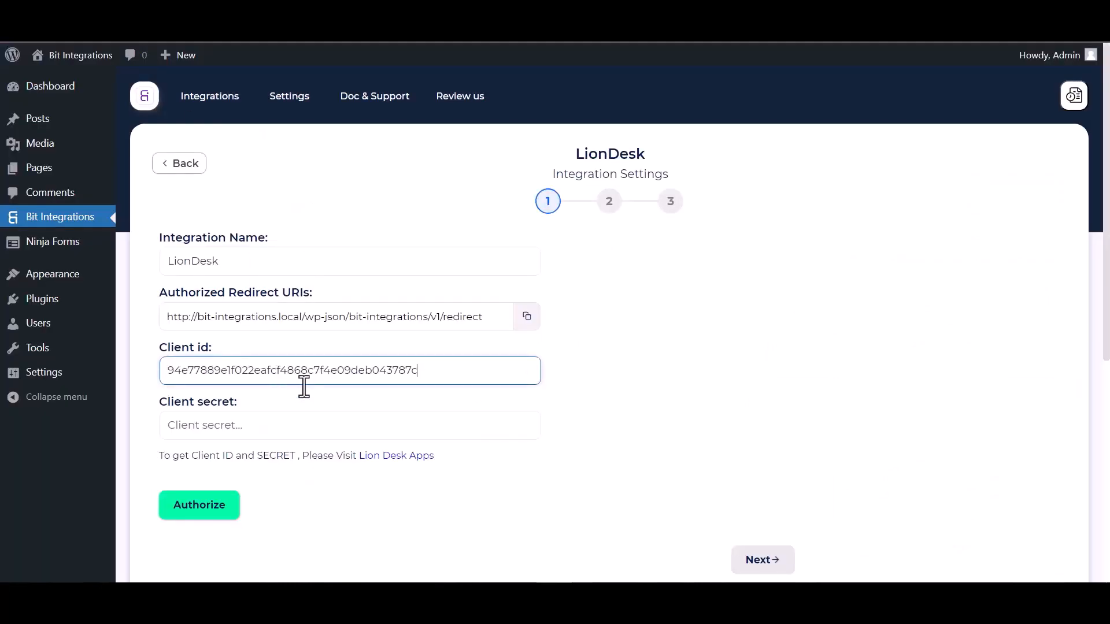
Reveal the LionDesk app's client secret, copy it, and paste it into the Client secret field
key("alt+Tab")
left_click(503, 440)
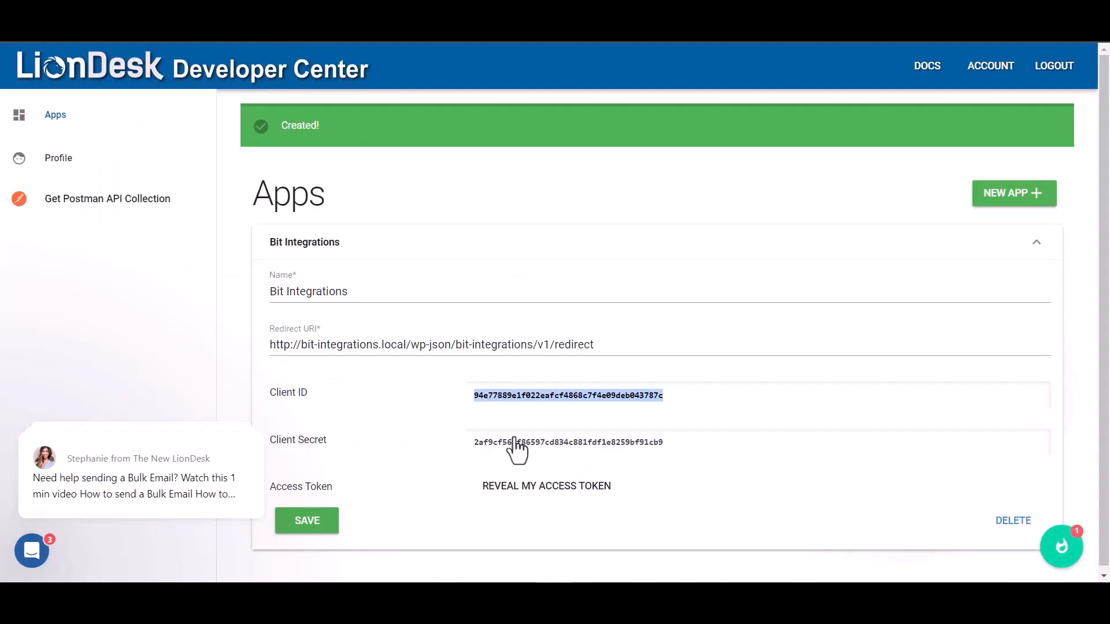
double_click(627, 448)
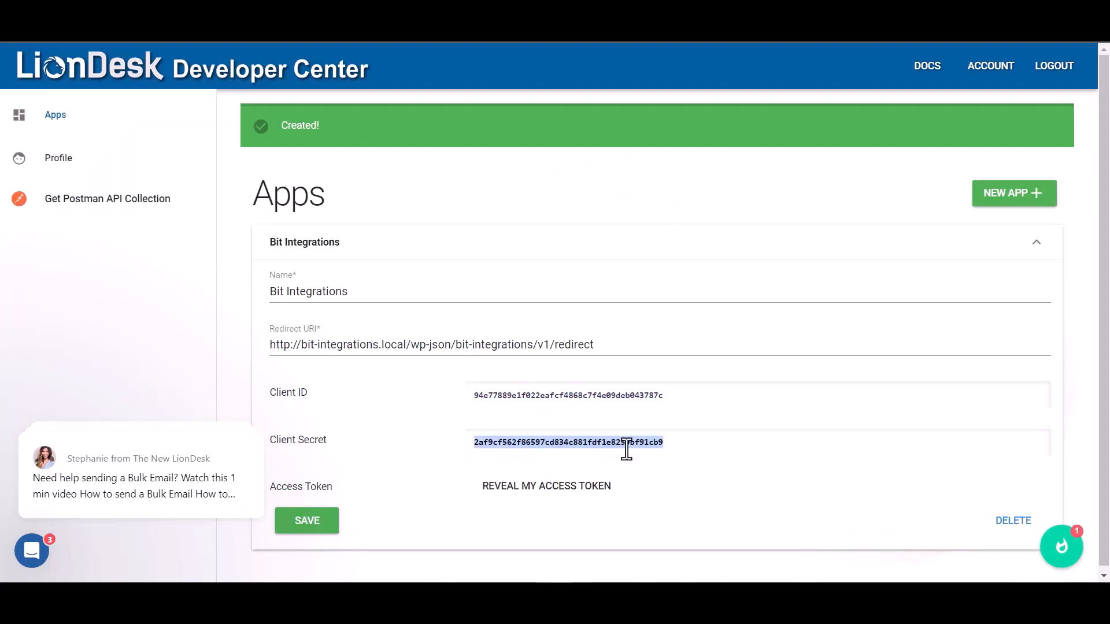
key("alt+Tab")
left_click(236, 427)
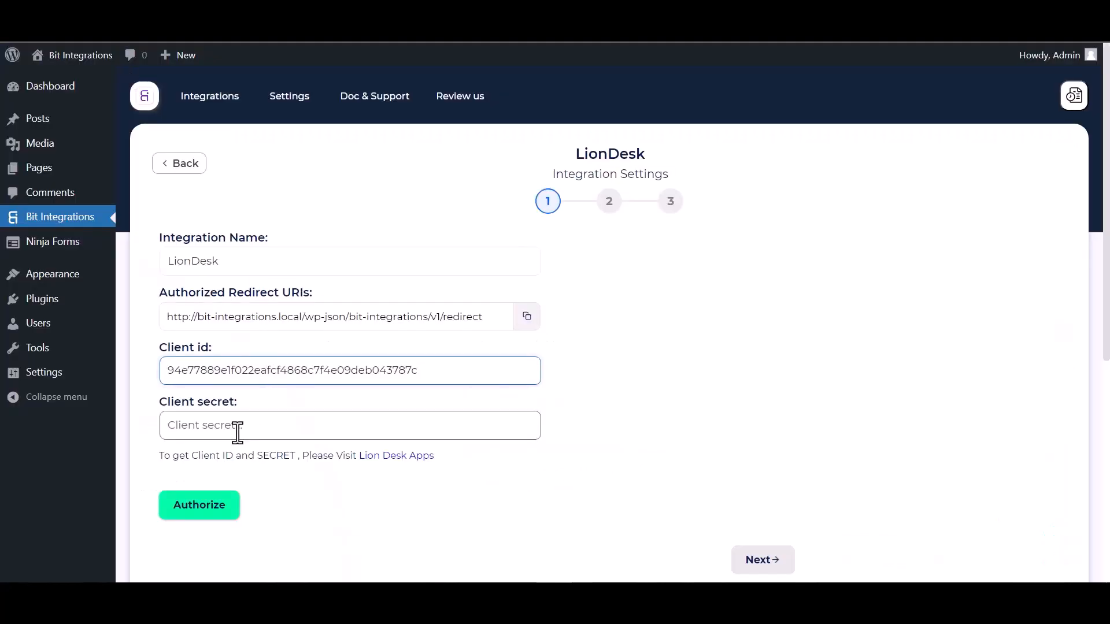
key("ctrl+v")
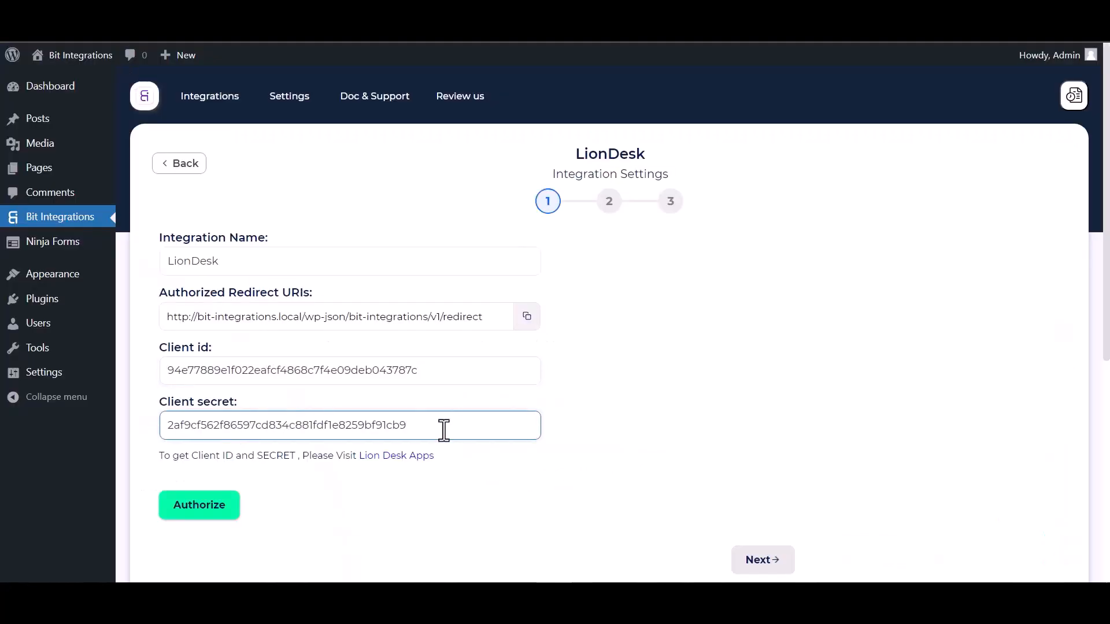
Authorize the integration by logging in with the LionDesk account email and password and allowing access
left_click(203, 516)
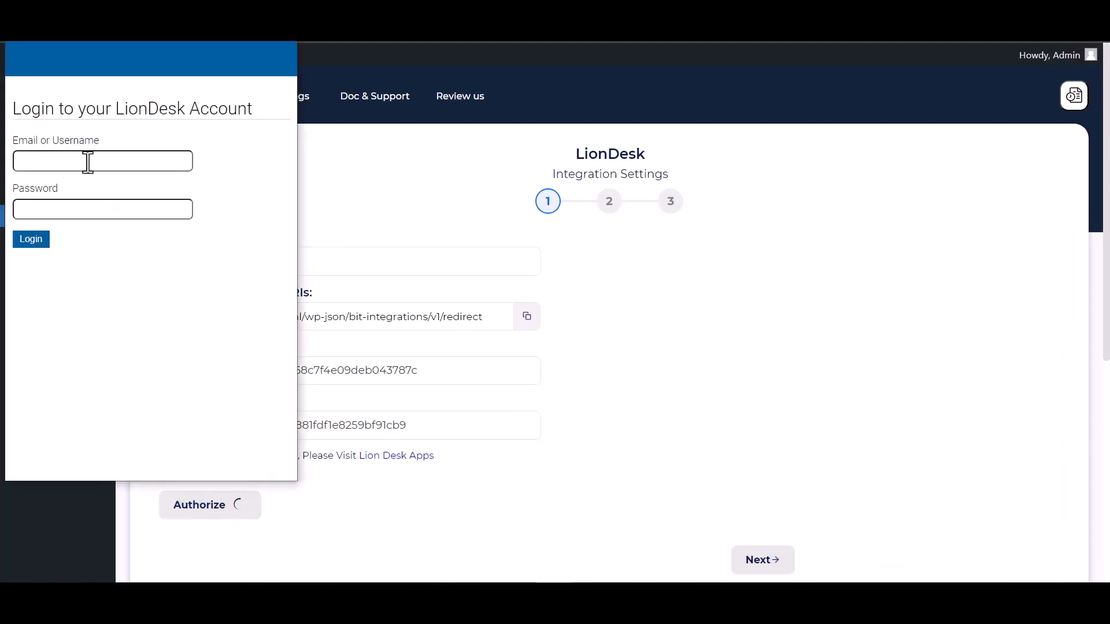
left_click(76, 163)
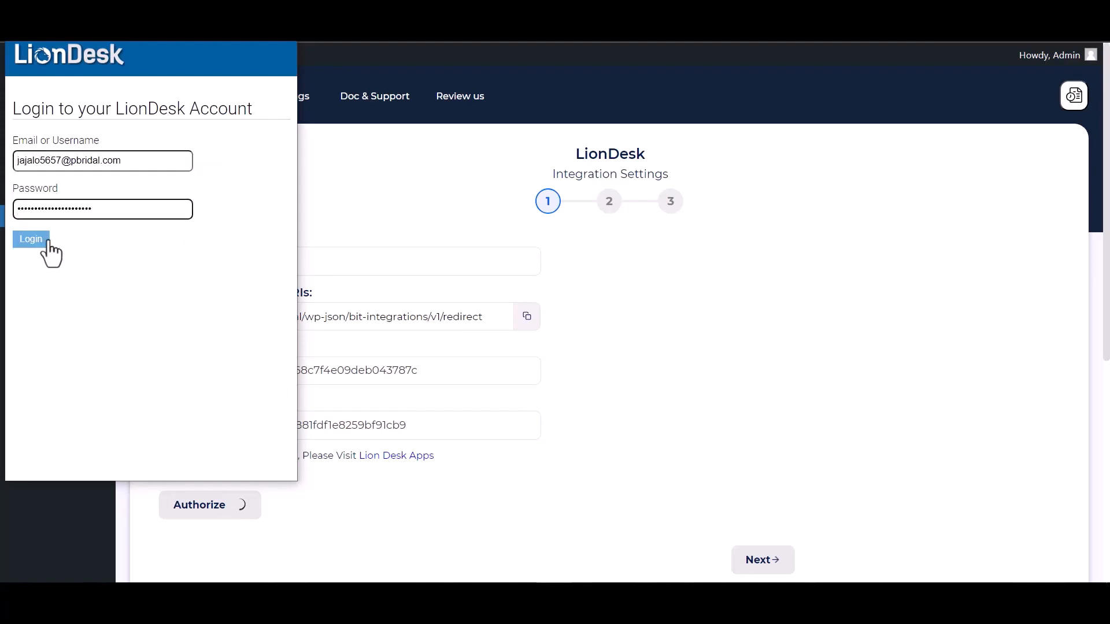
left_click(34, 238)
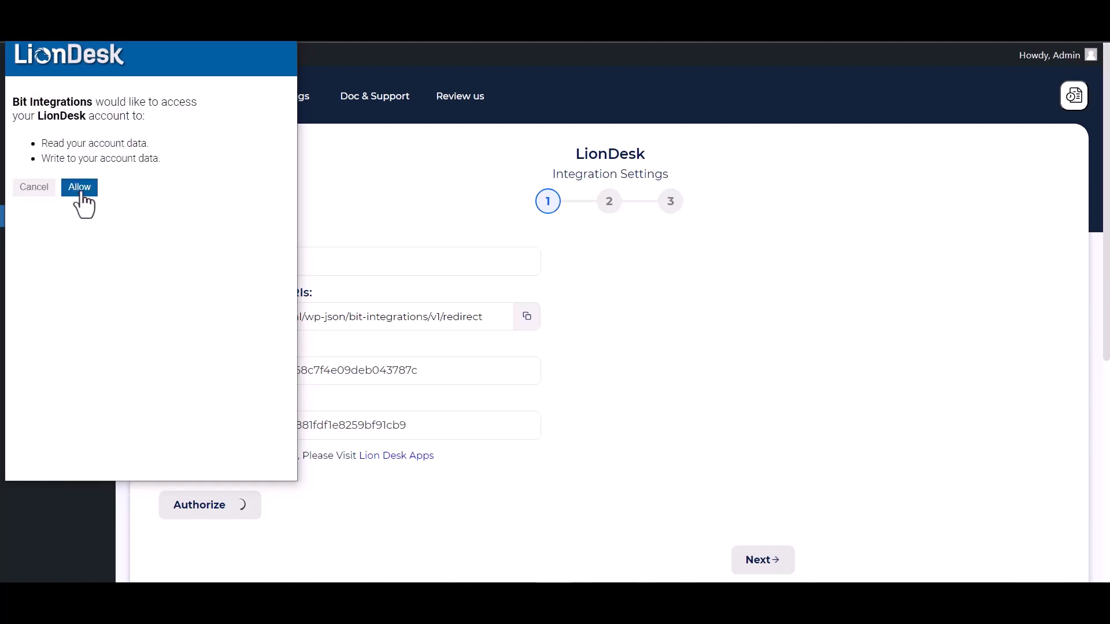
left_click(81, 193)
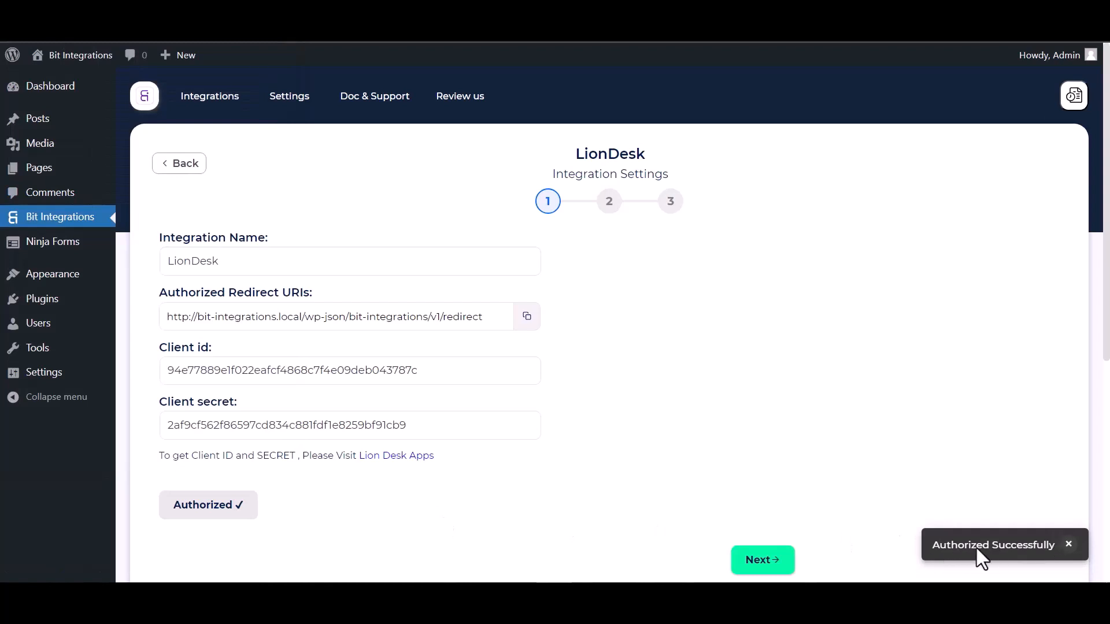
Continue to the action settings and choose the Create Contact action
left_click(761, 560)
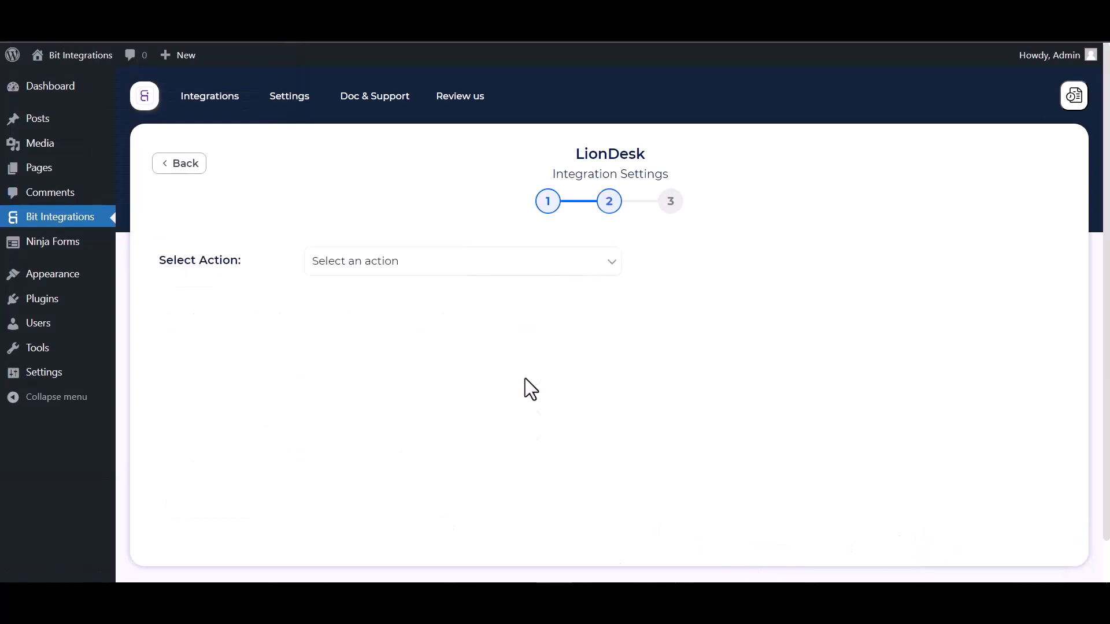
left_click(433, 272)
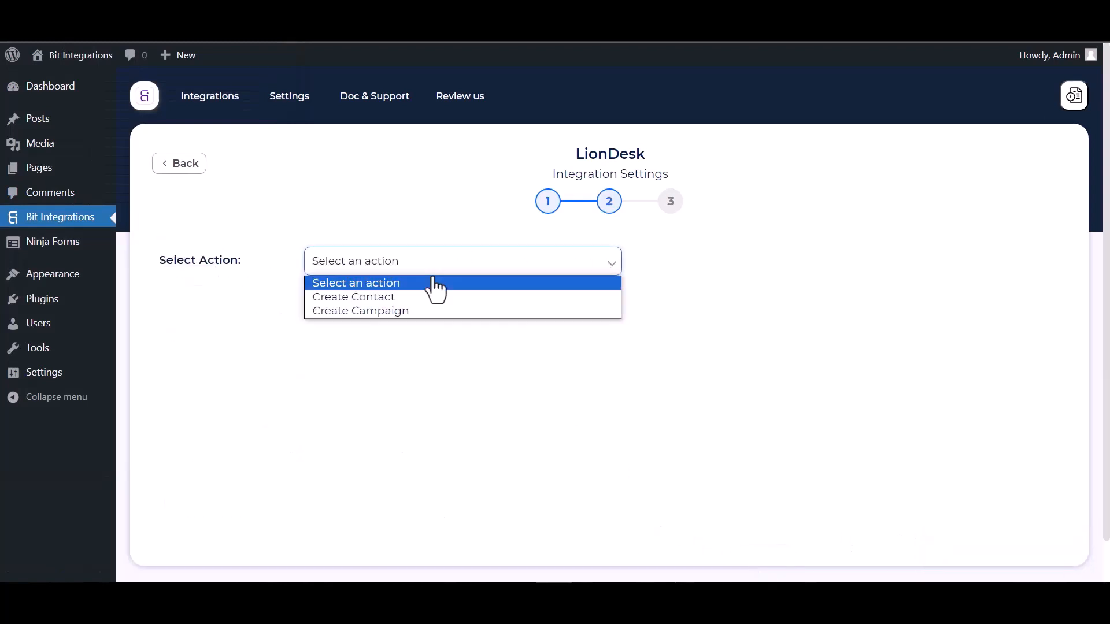
left_click(383, 297)
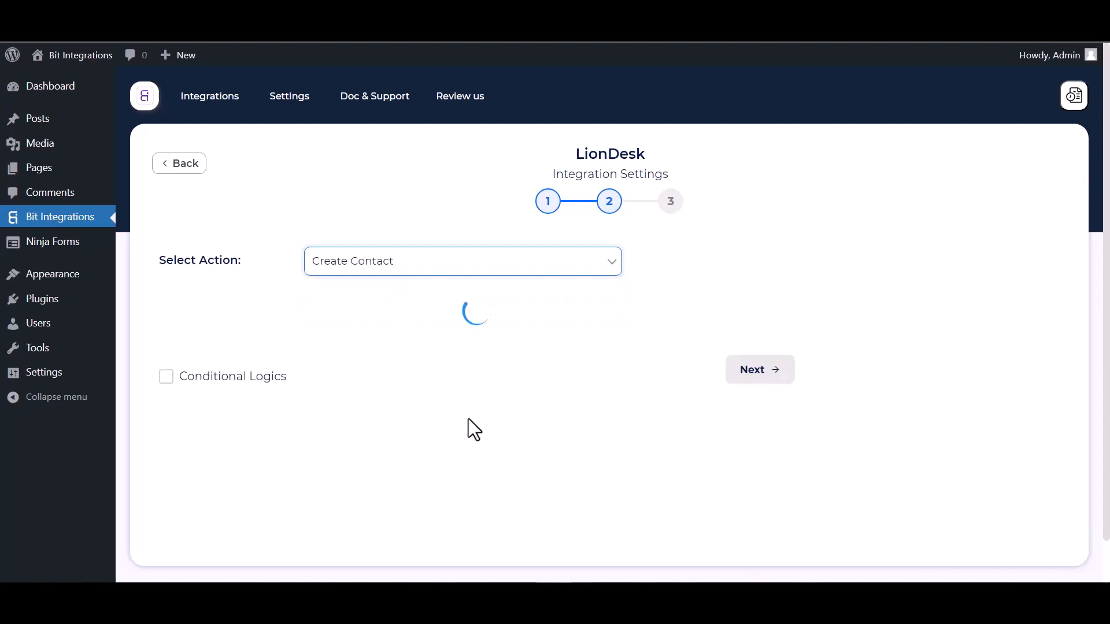
Map the Email form field to the LionDesk Email field
scroll(449, 421, "down", 2)
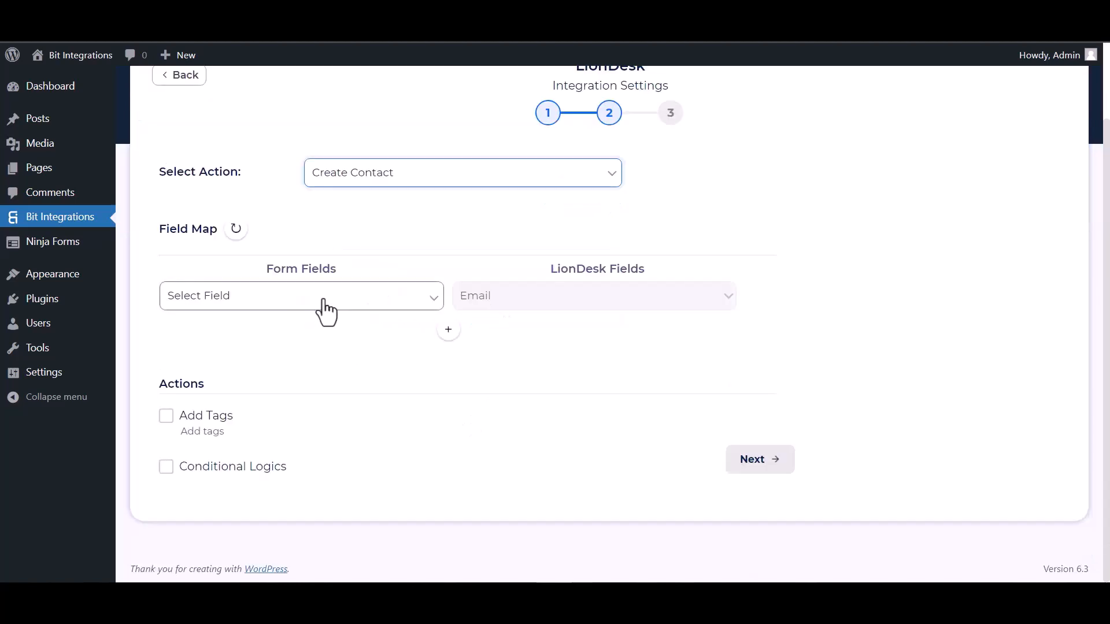
left_click(326, 311)
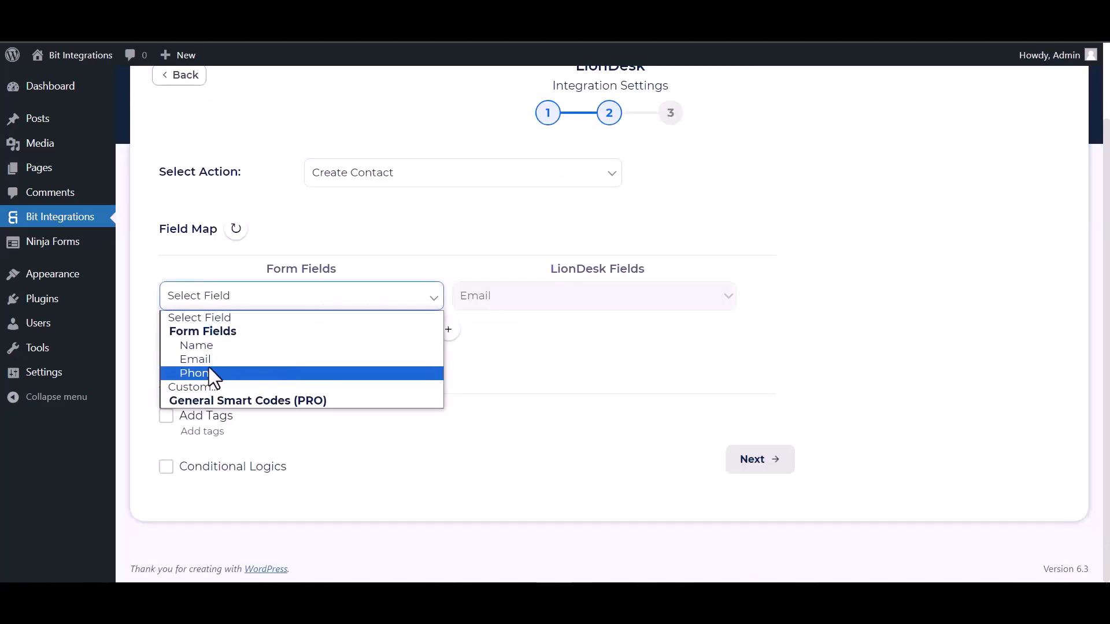
left_click(259, 360)
Add a field map row mapping the Name form field to LionDesk First Name
left_click(448, 329)
left_click(486, 335)
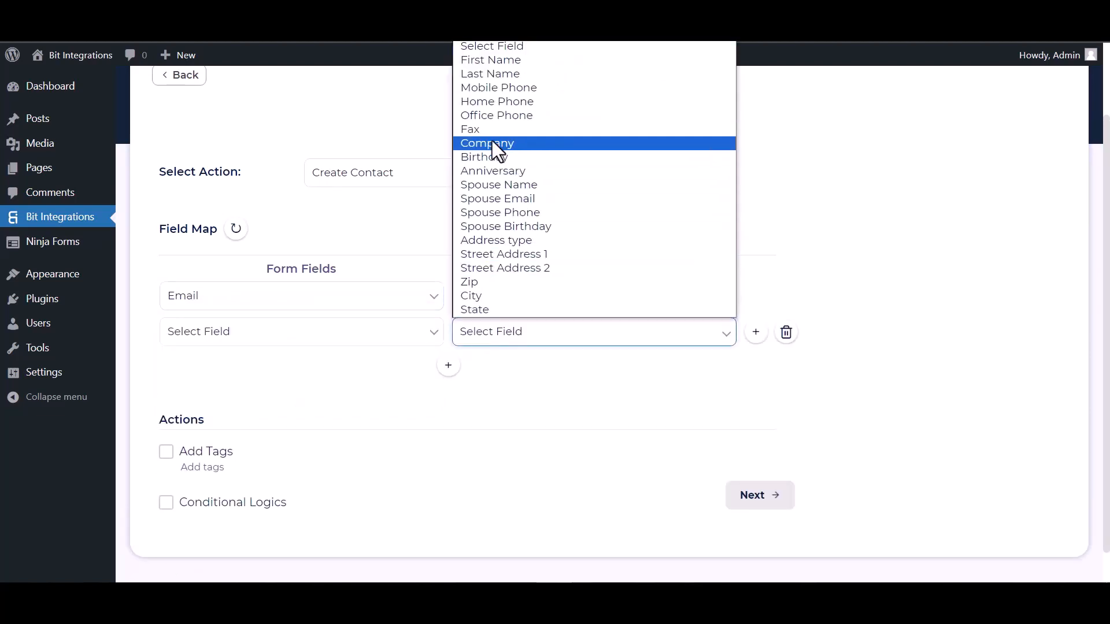
left_click(493, 63)
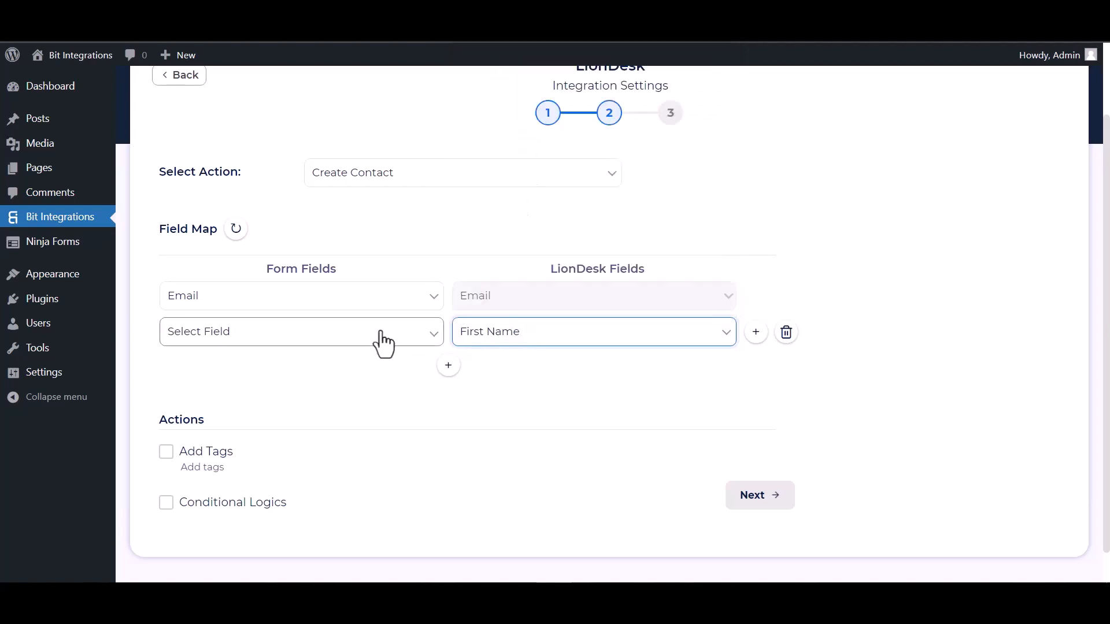
left_click(384, 338)
left_click(218, 382)
Add another row mapping the Phone form field to LionDesk Mobile Phone
left_click(447, 365)
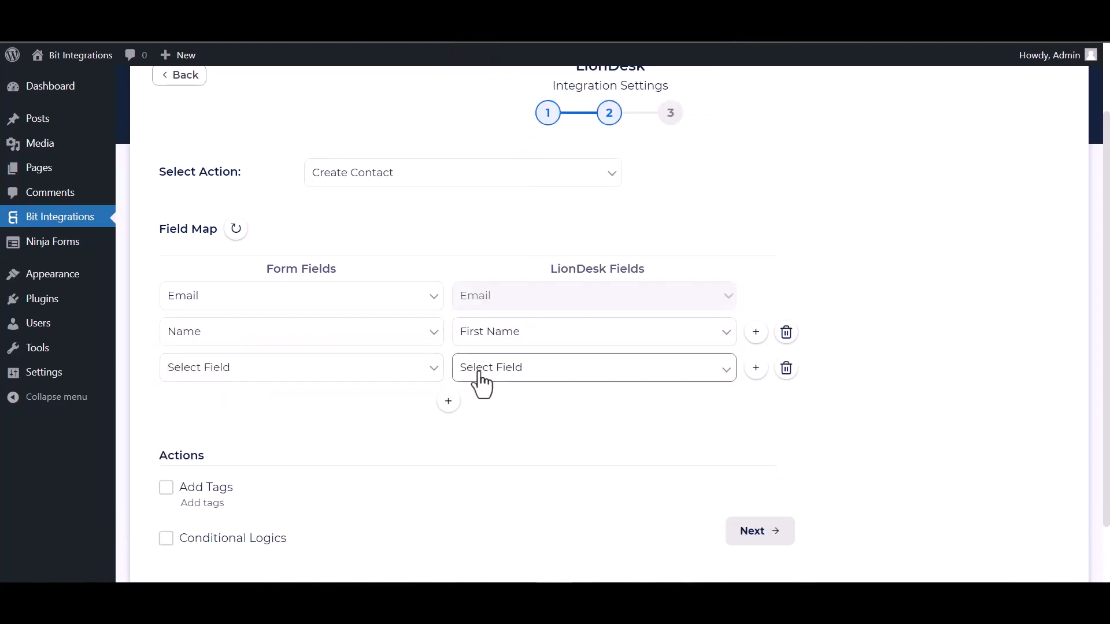
left_click(477, 372)
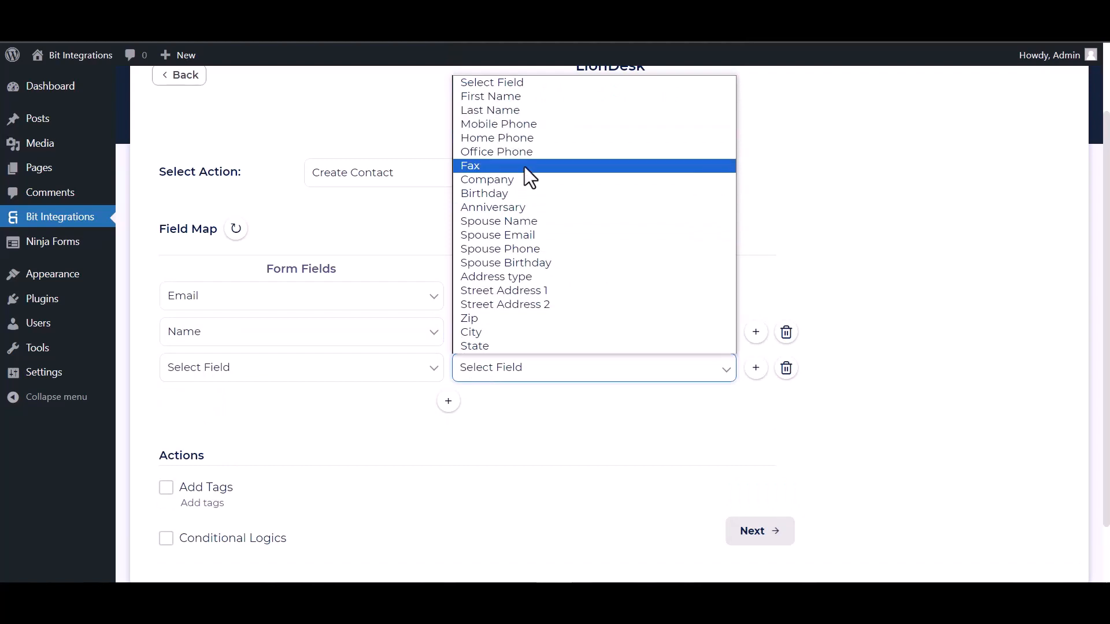
left_click(501, 123)
left_click(324, 369)
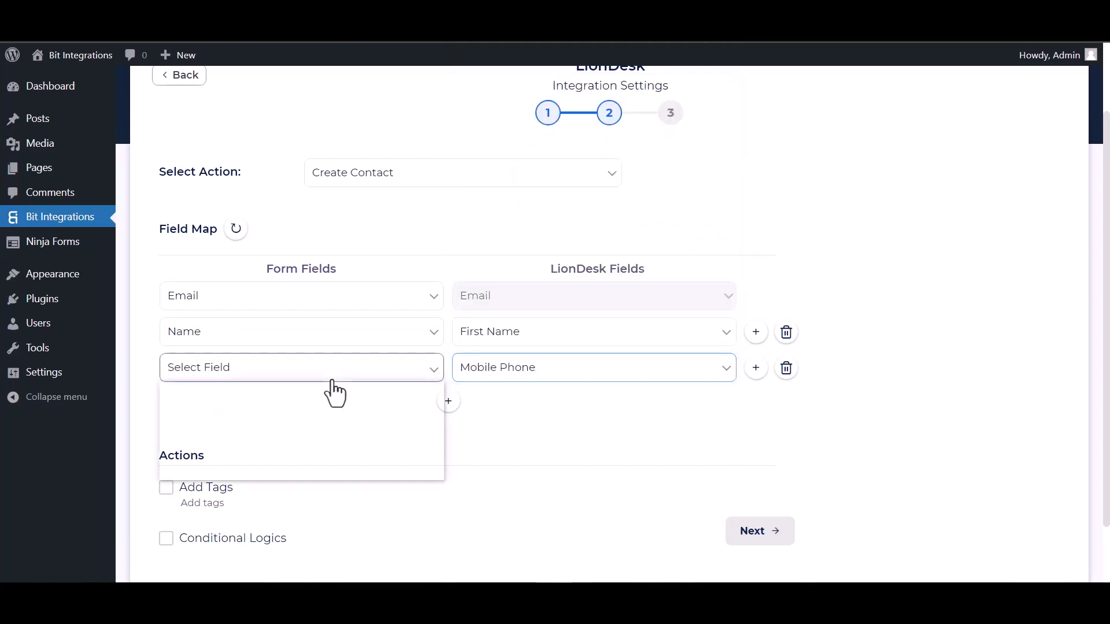
left_click(197, 445)
scroll(358, 417, "down", 1)
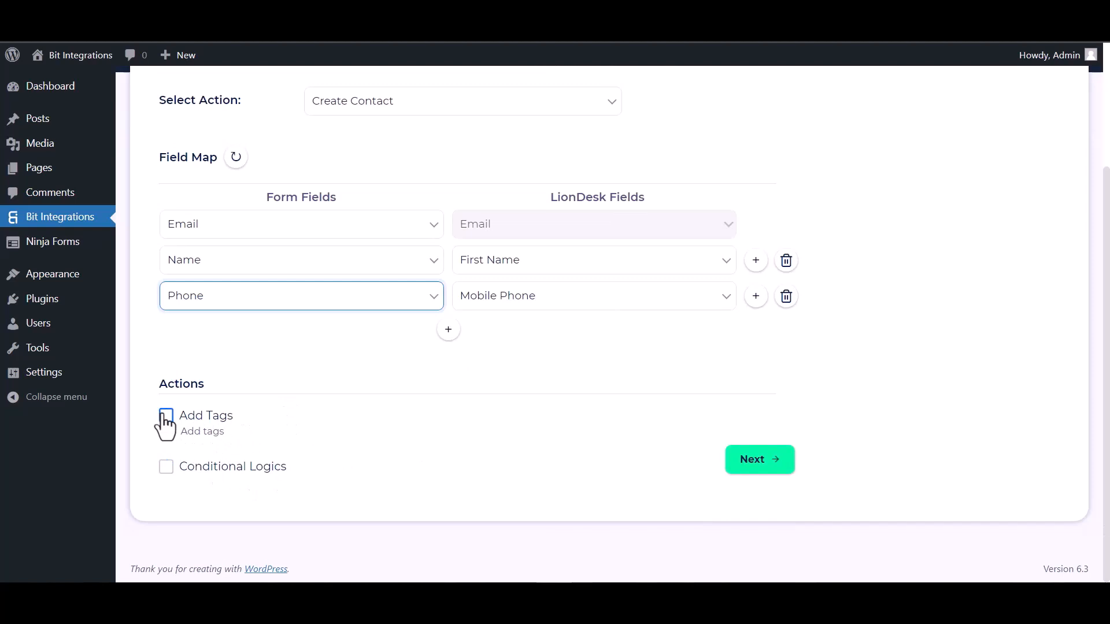
left_click(211, 467)
scroll(362, 443, "down", 1)
scroll(362, 443, "down", 1)
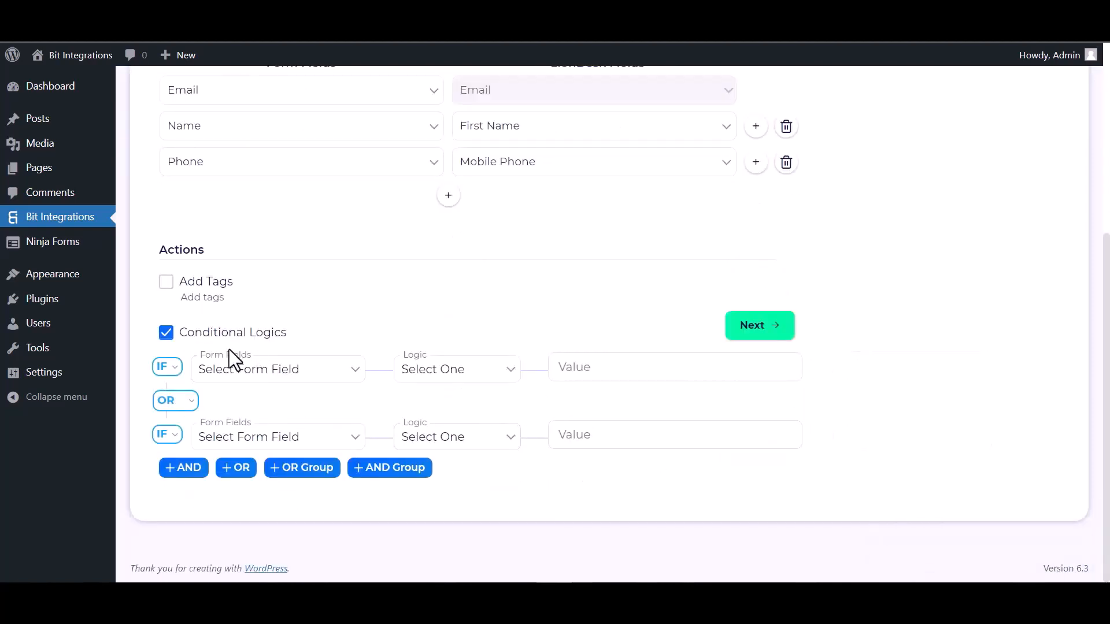
left_click(166, 335)
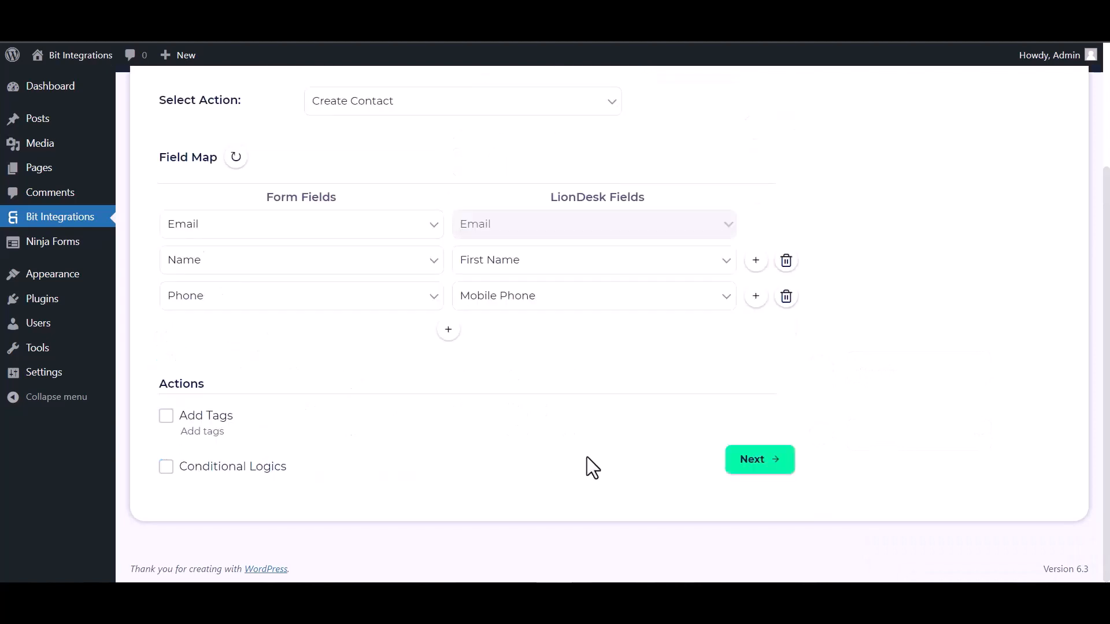
Proceed to the final step and finish and save the LionDesk integration
left_click(755, 465)
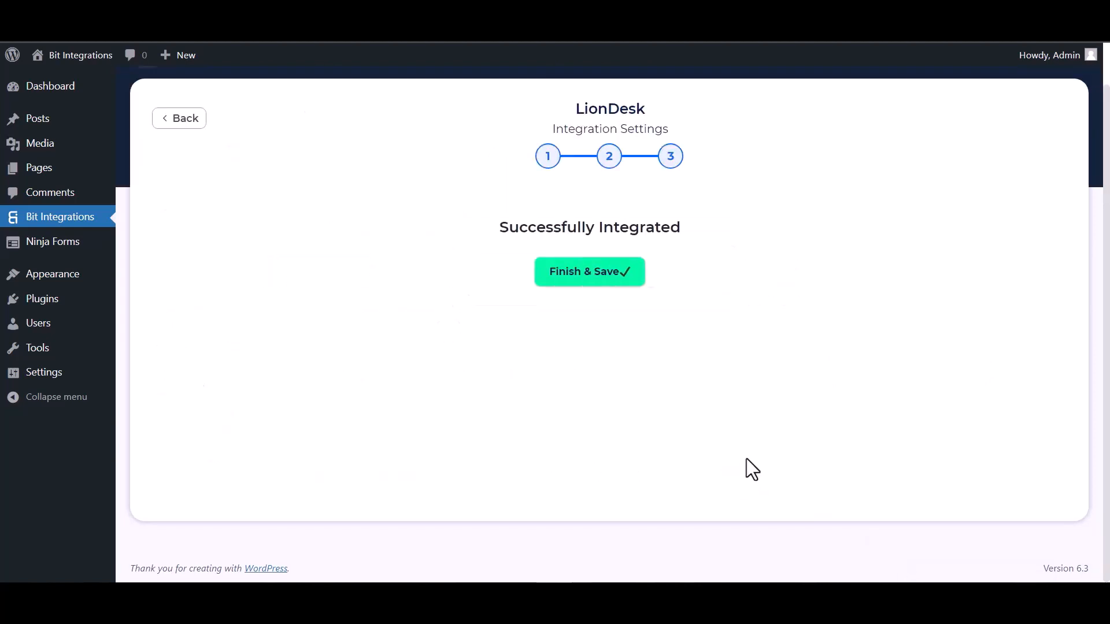
left_click(591, 276)
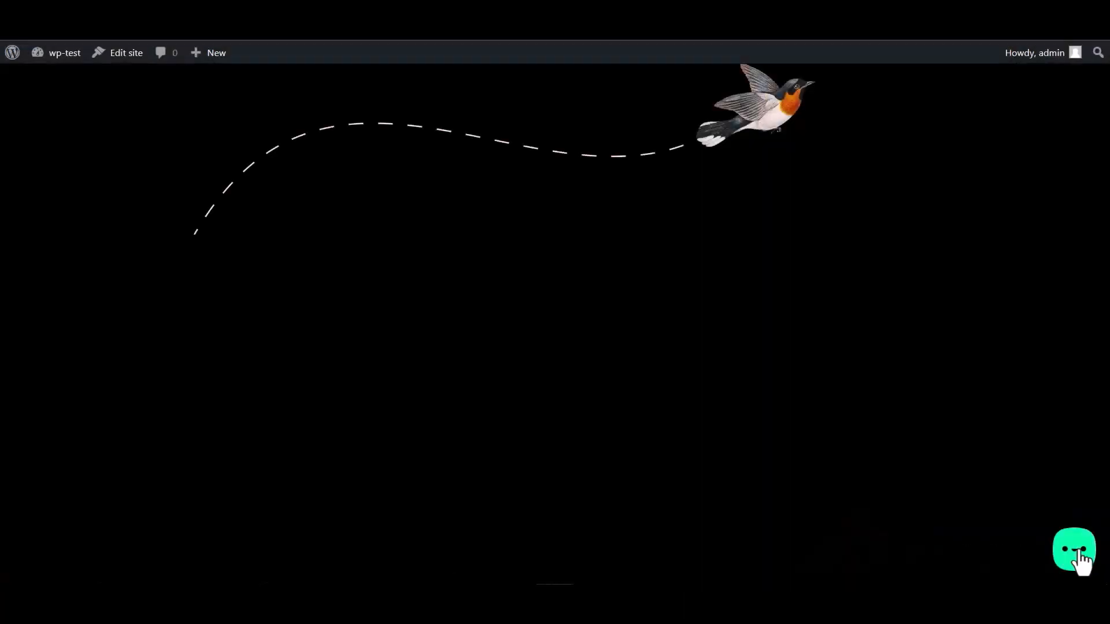
Open the Bit Assist widget's Bit Integrations form and enter "Bit Integrations" as the name
left_click(1079, 561)
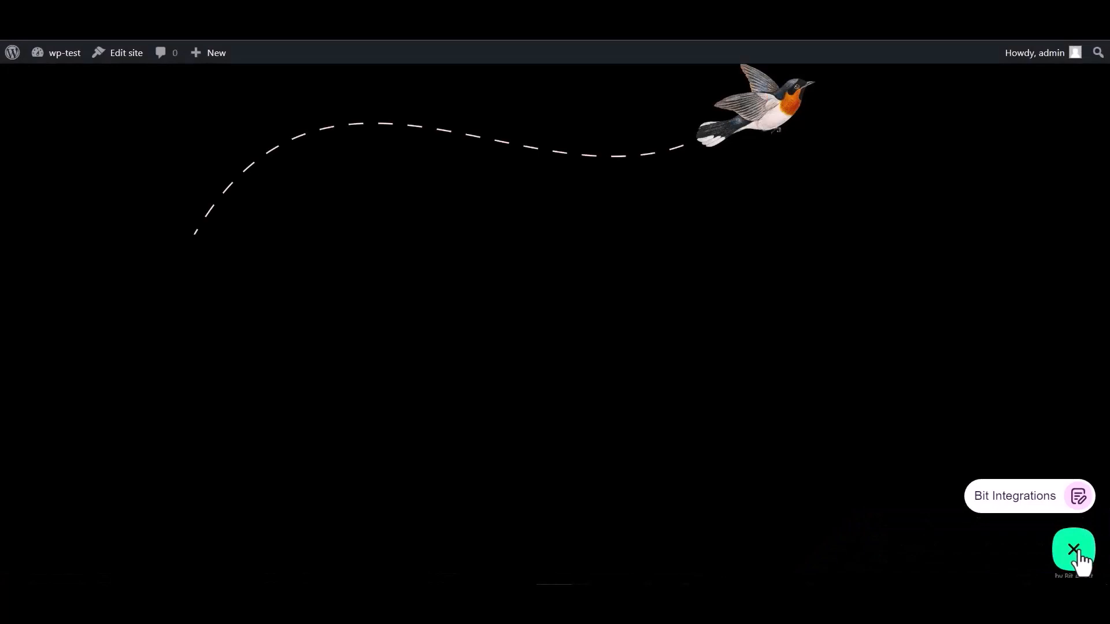
left_click(1011, 505)
left_click(923, 377)
type("Bit I")
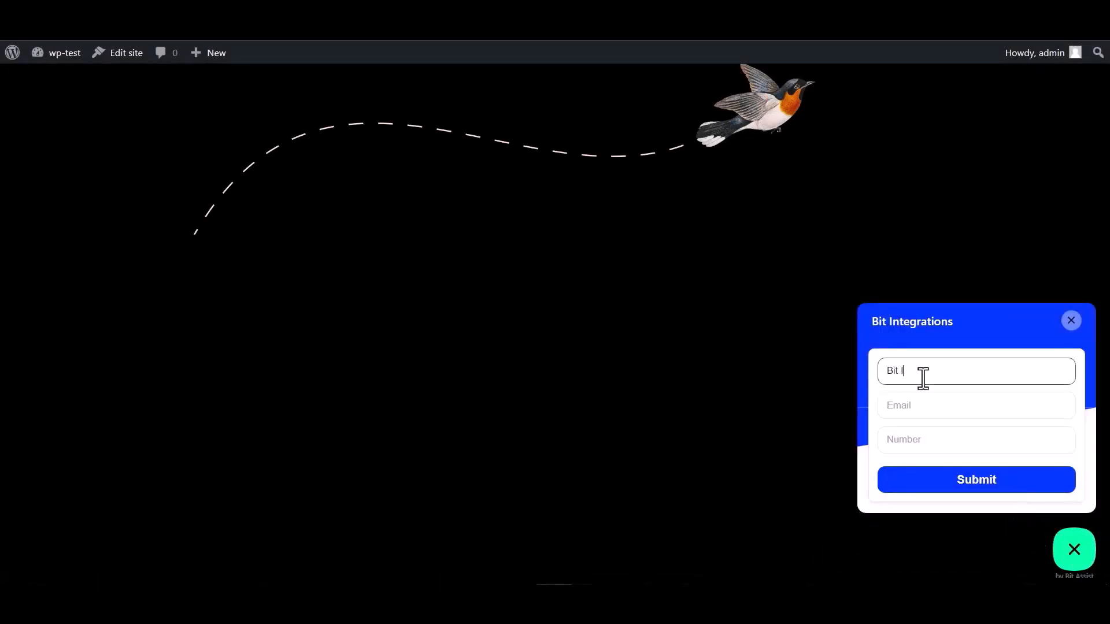
type("ntegrations")
Enter a test email address and the number 444555666, then submit the form
left_click(928, 400)
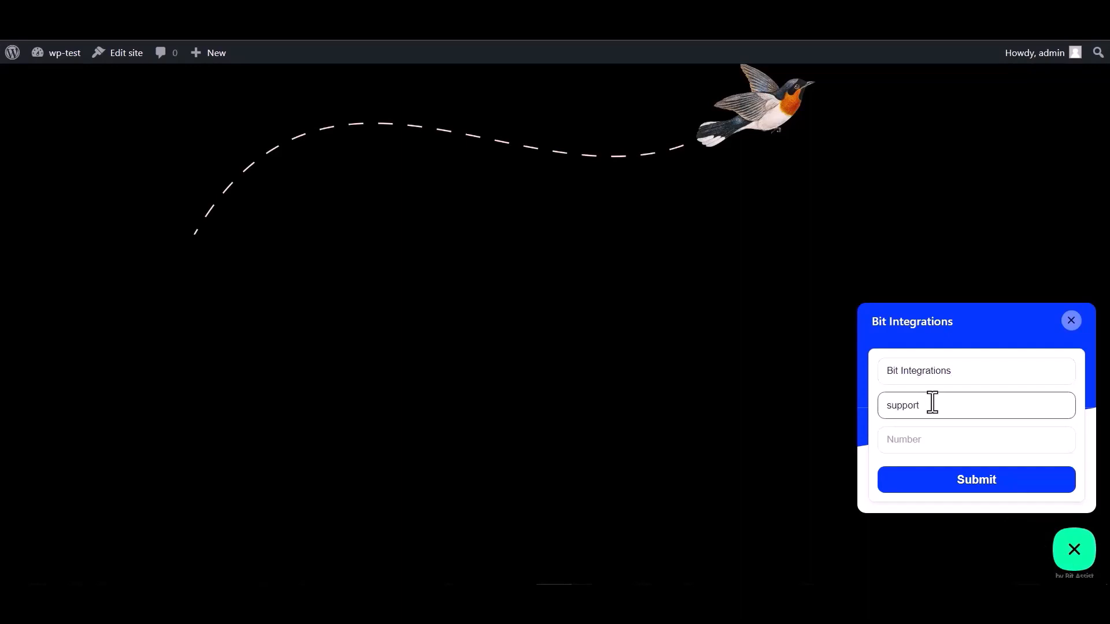
left_click(915, 434)
type("44455")
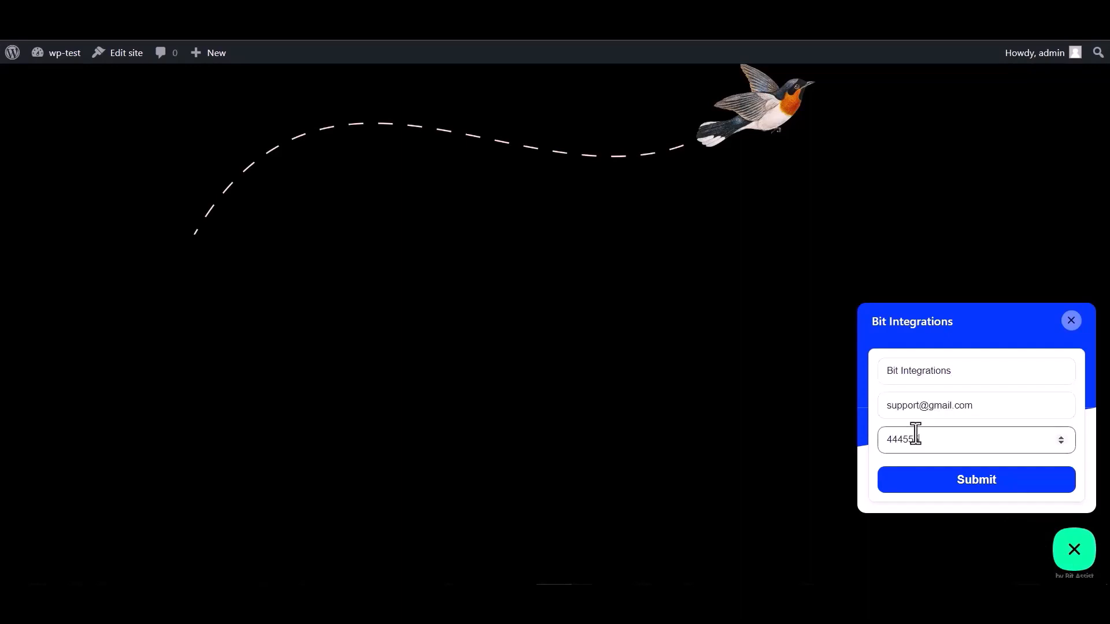
type("5666")
left_click(980, 493)
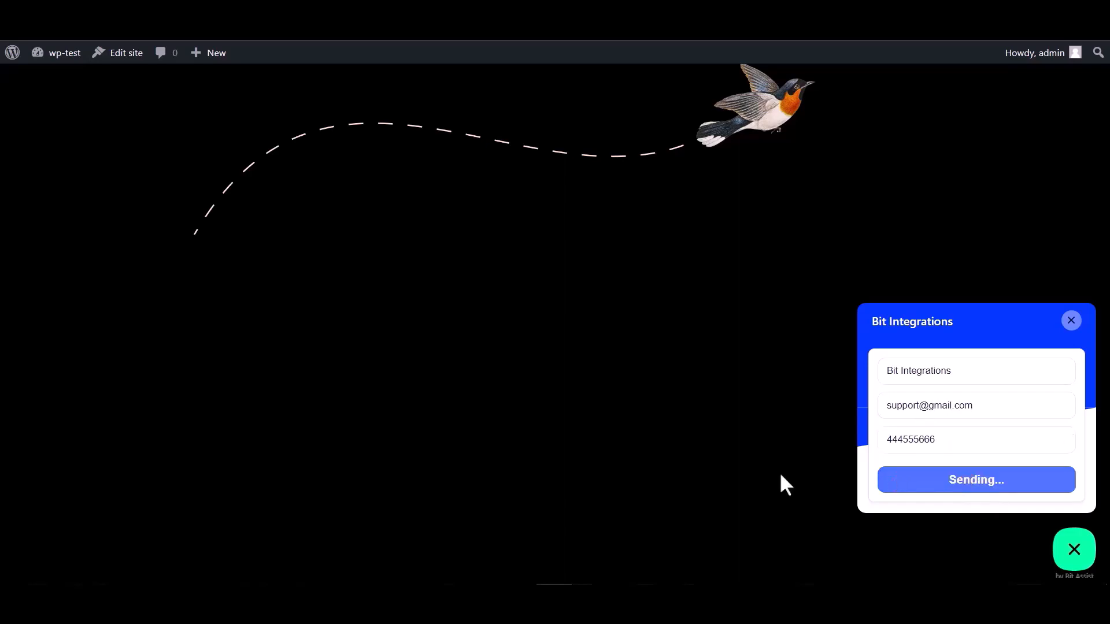